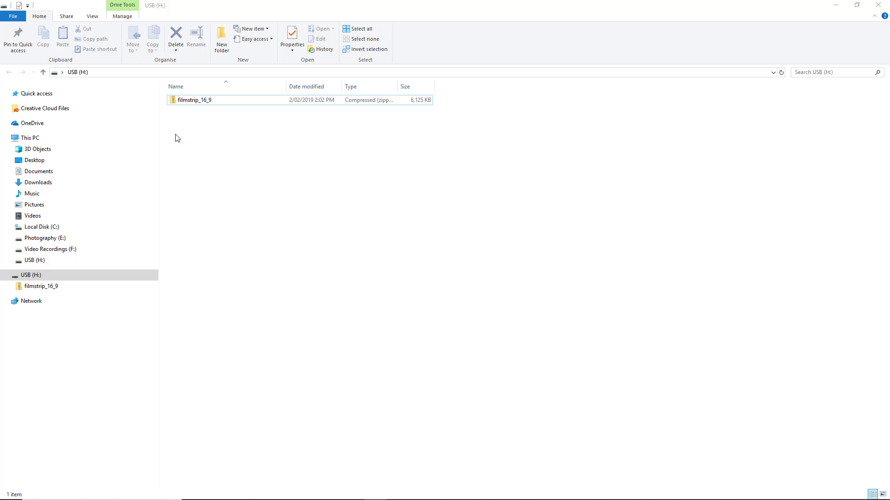
- Extract filmstrip_16_9.zip into H:\filmstrip_16_9
right_click(190, 102)
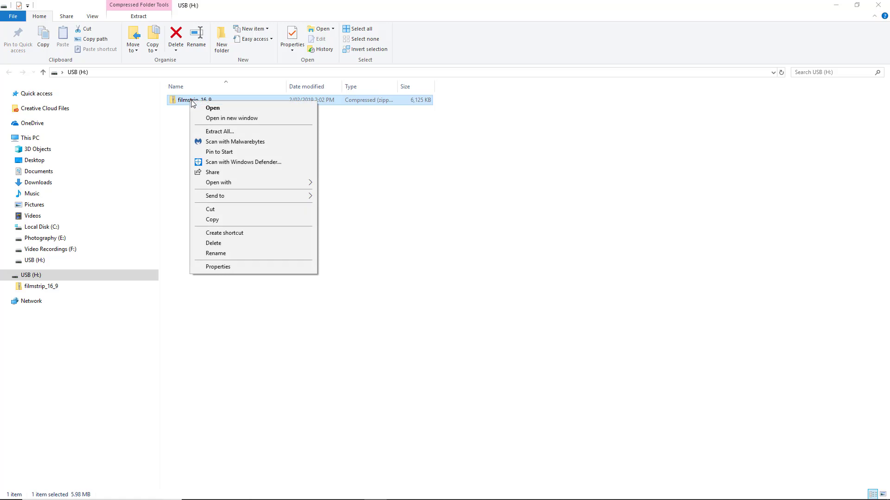
left_click(214, 133)
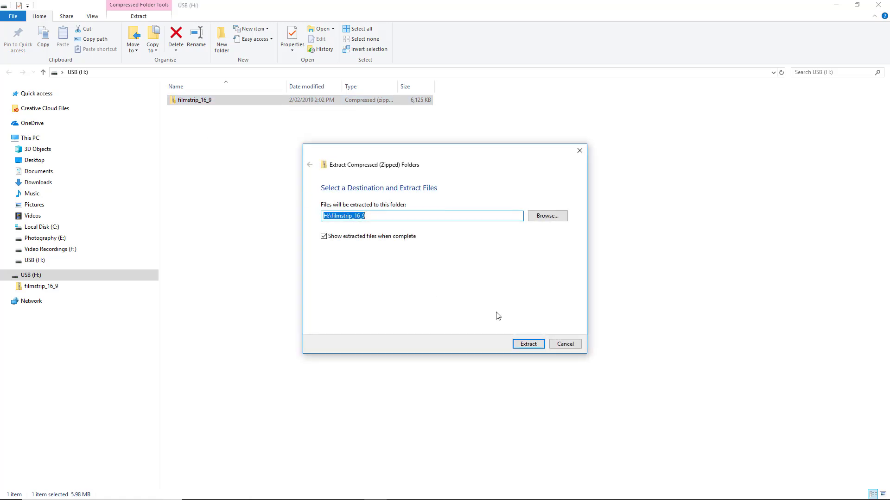
left_click(525, 345)
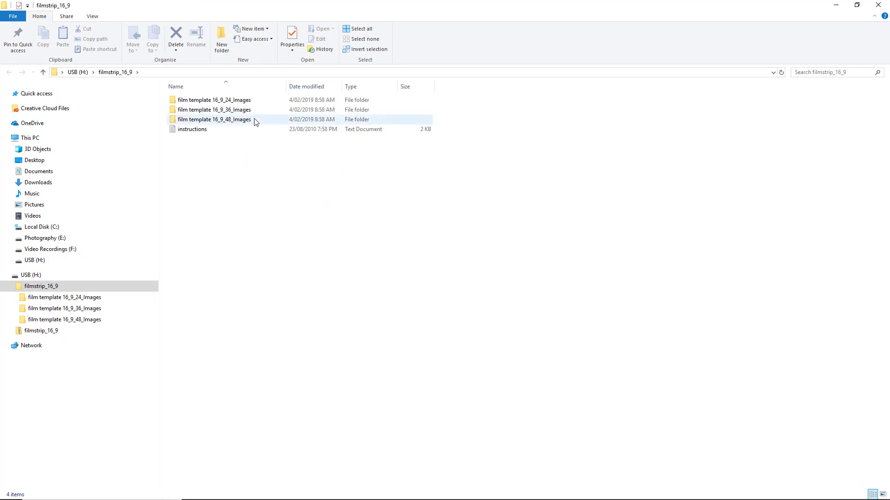
mouse_move(256, 113)
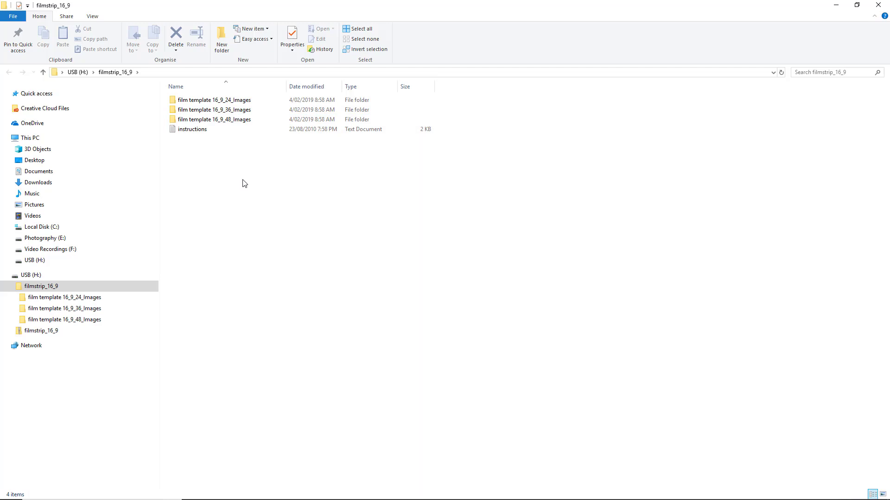
- Open the film template 16_9_24 project from the film template 16_9_24_Images folder
double_click(188, 103)
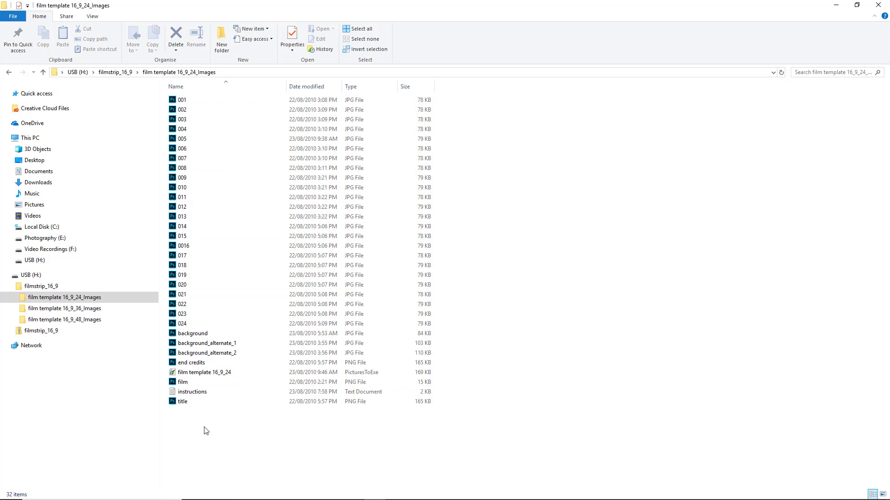
double_click(200, 374)
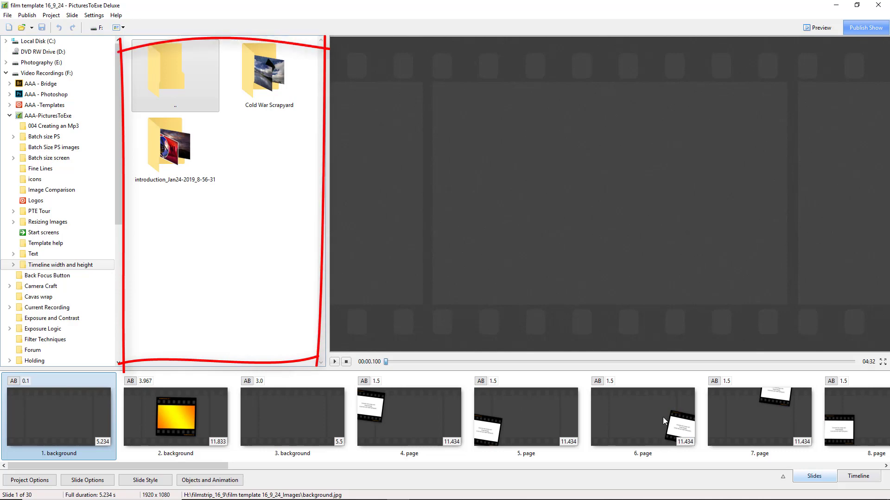
- Collapse other drives and browse to USB (H:) > filmstrip_16_9 > film template 16_9_24_Images
left_click(9, 116)
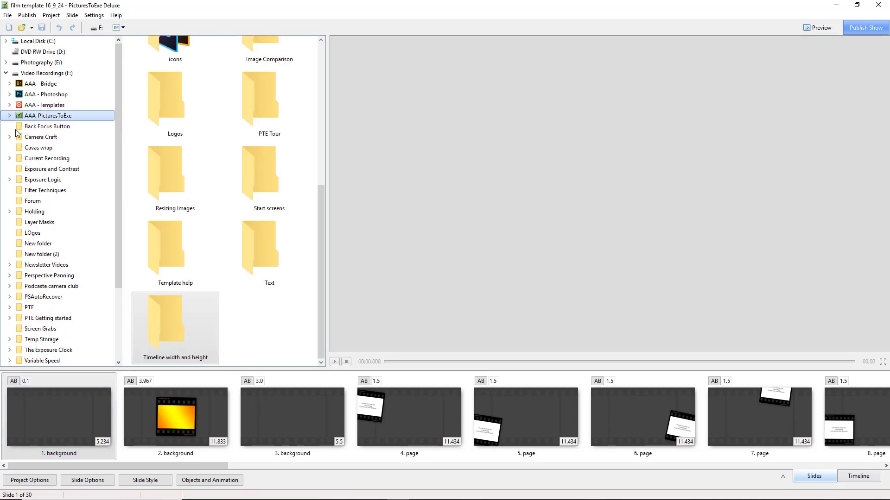
left_click(6, 73)
left_click(6, 84)
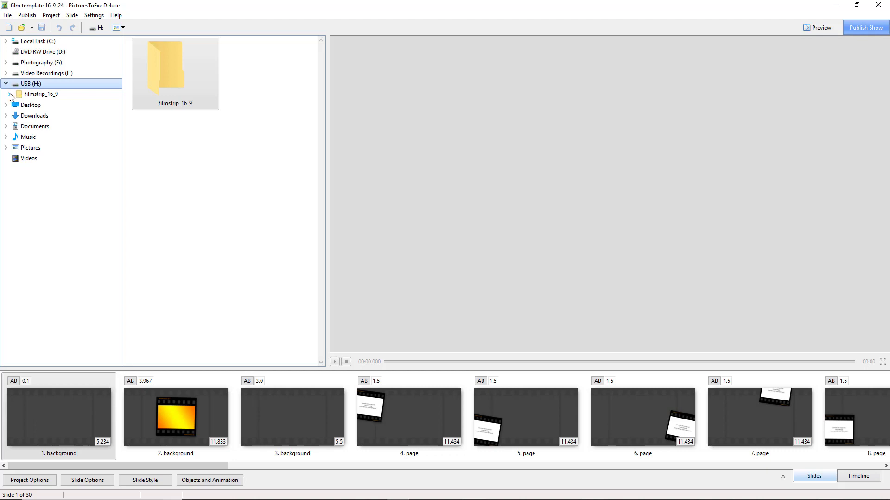
left_click(10, 94)
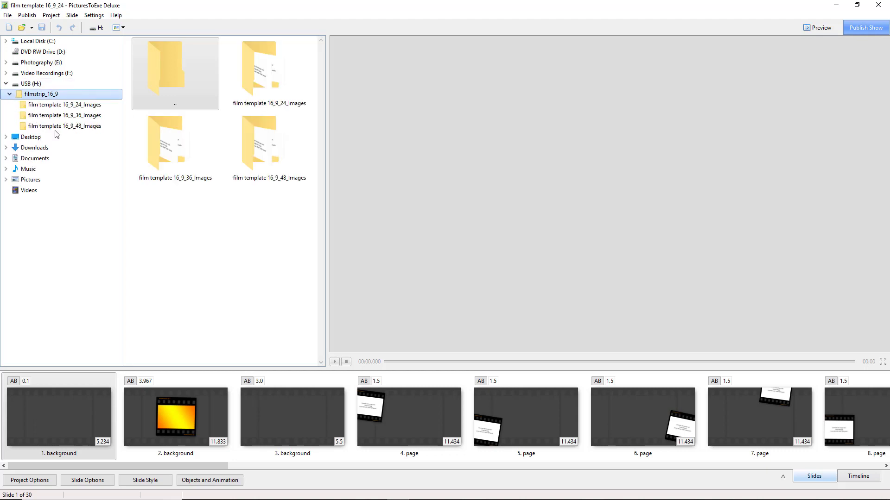
left_click(34, 109)
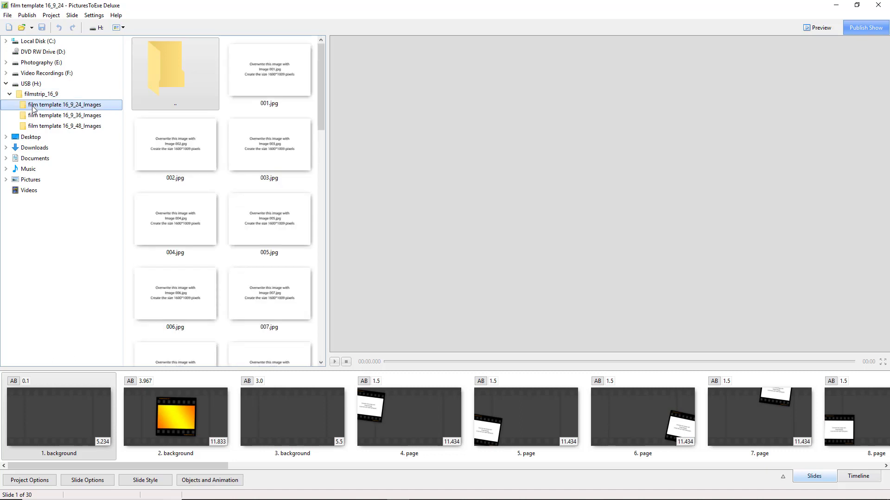
mouse_move(323, 109)
left_mouse_down()
mouse_move(324, 260)
mouse_move(330, 99)
left_mouse_up()
- Preview the 1600*1009 placeholder images 001.jpg and 002.jpg
left_click(267, 73)
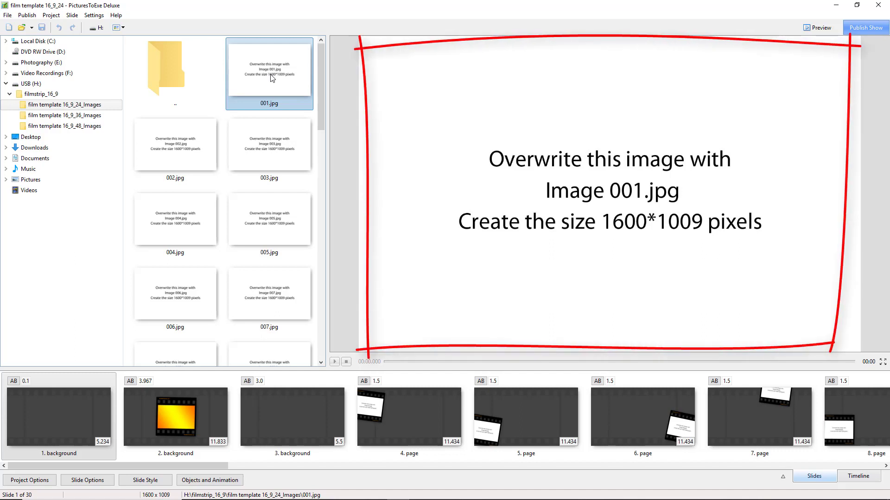
left_click(207, 161)
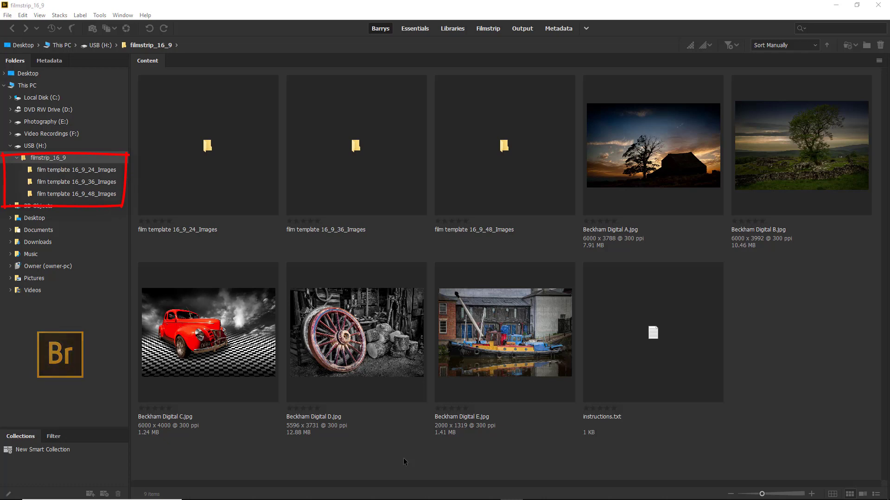
left_click(56, 170)
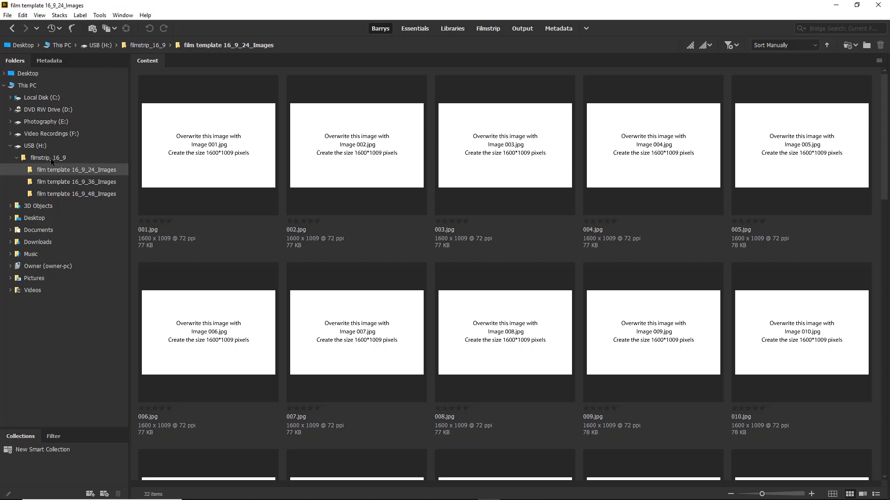
left_click(50, 159)
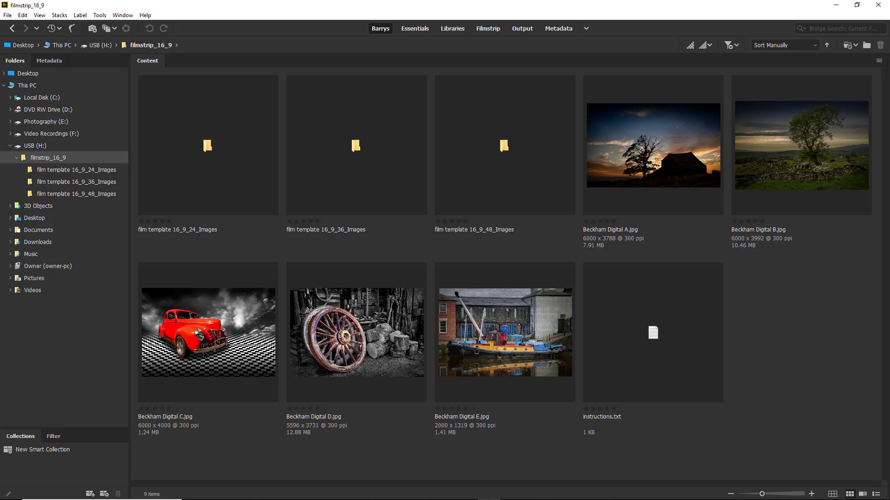
- Batch rename the five Beckham Digital photos A–E with three-digit sequence numbers, 001.jpg–005.jpg
left_click(659, 144)
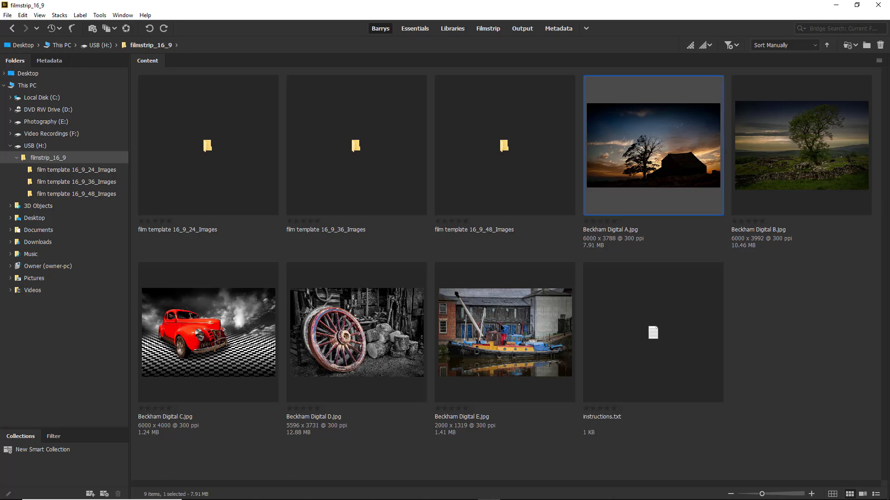
left_click(503, 329, "shift")
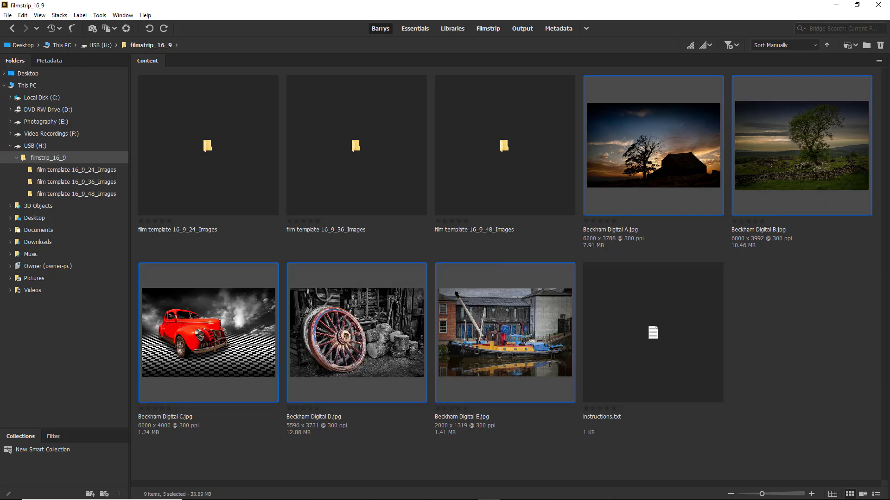
right_click(646, 149)
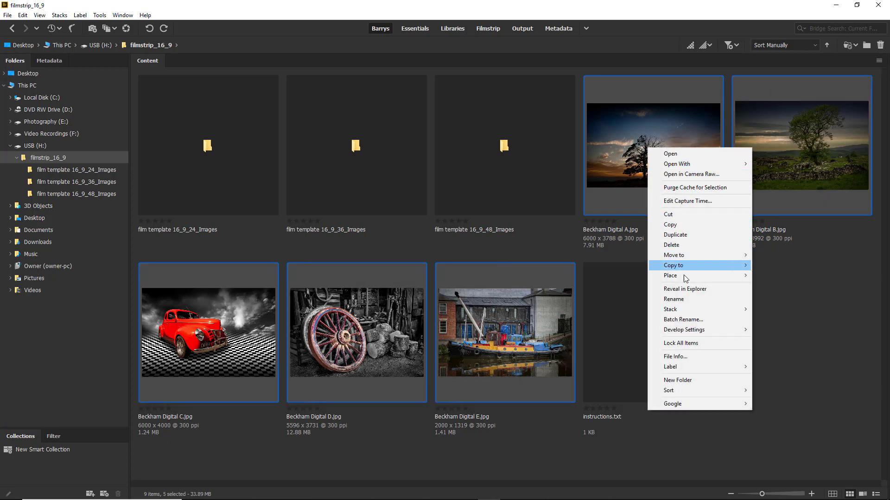
left_click(678, 320)
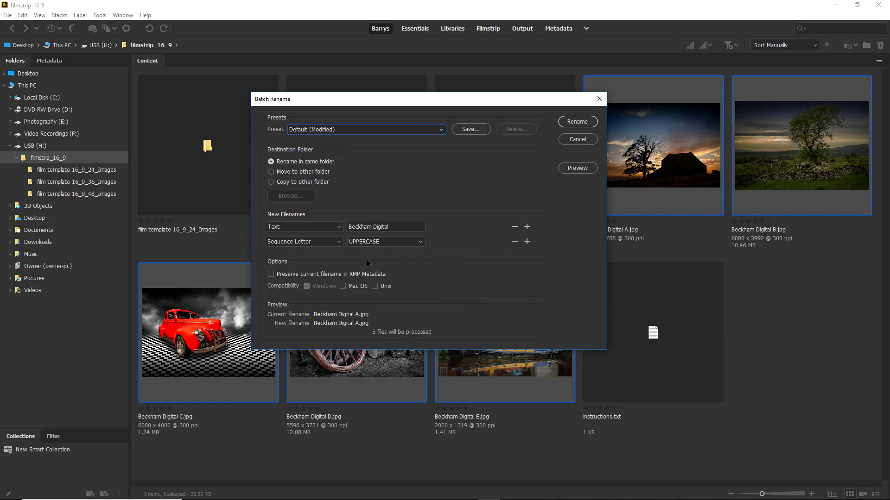
left_click(515, 242)
left_click(338, 227)
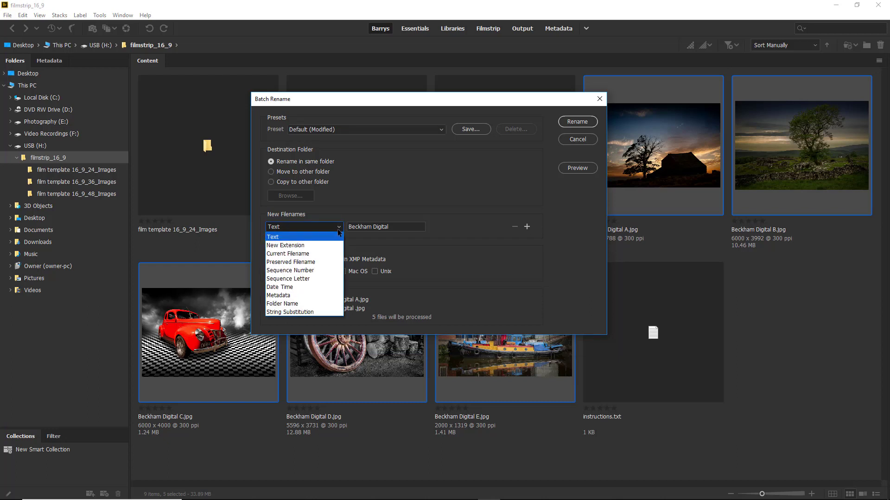
left_click(322, 271)
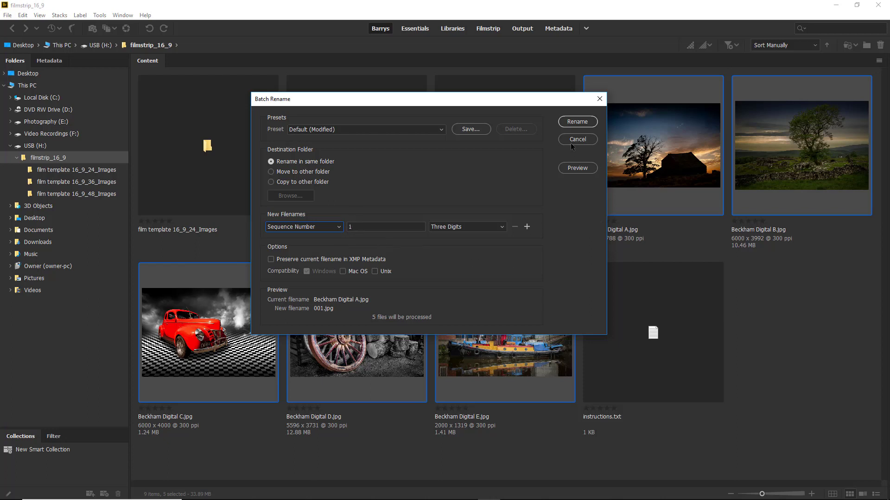
left_click(577, 122)
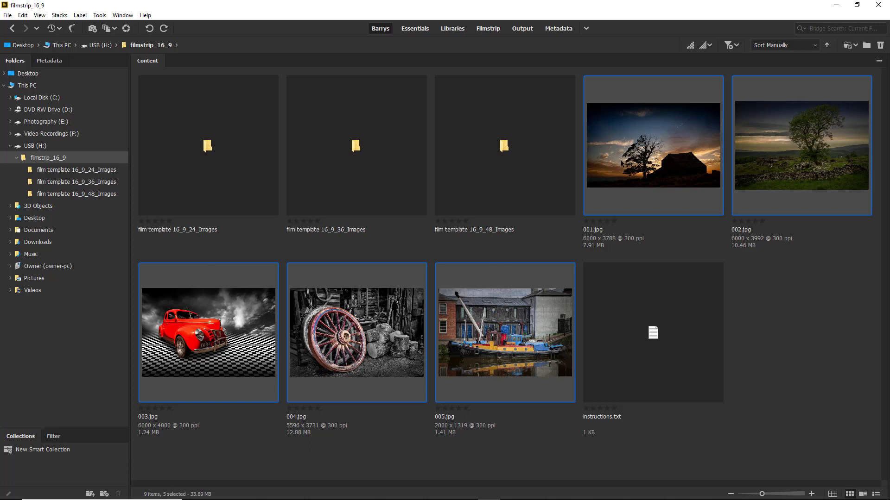
- Copy 001.jpg–005.jpg into film template 16_9_24_Images, replacing all same-named placeholder files
right_click(656, 141)
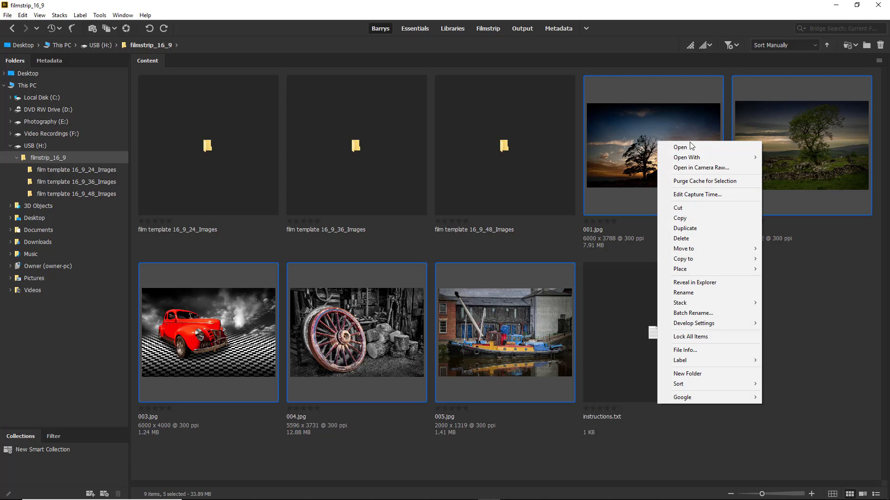
mouse_move(686, 264)
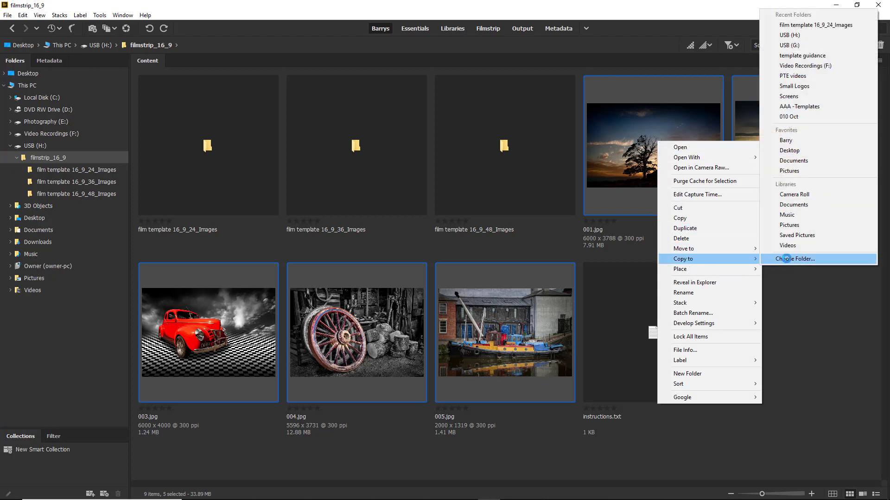
left_click(786, 261)
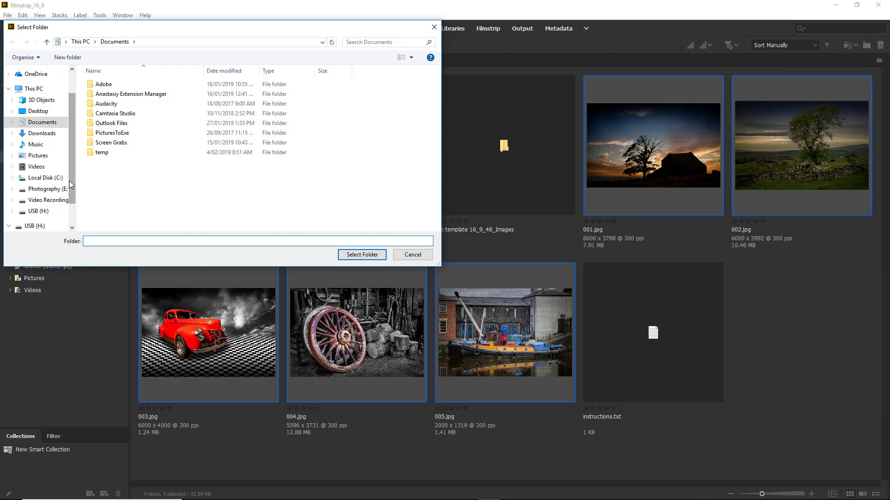
left_click(9, 226)
left_click(43, 210)
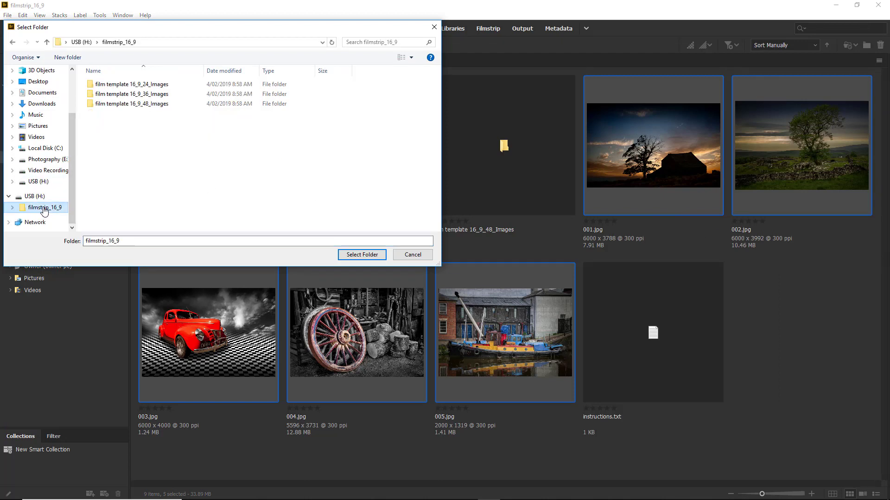
left_click(116, 88)
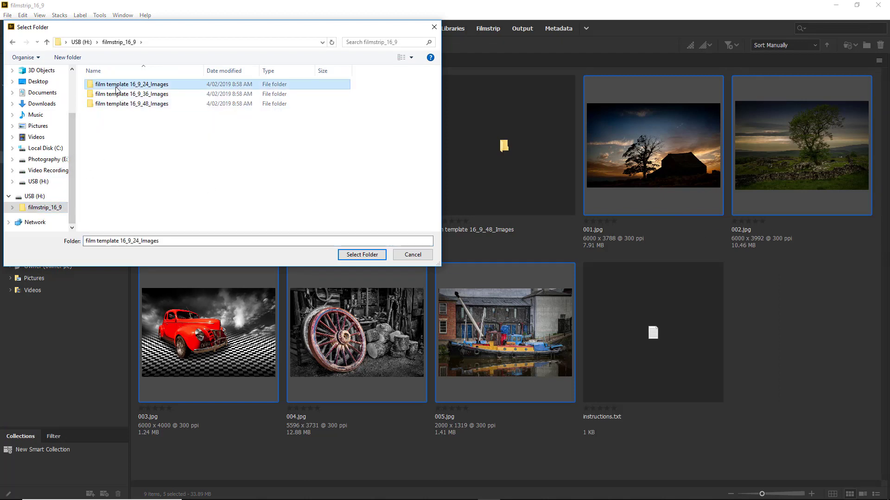
double_click(131, 86)
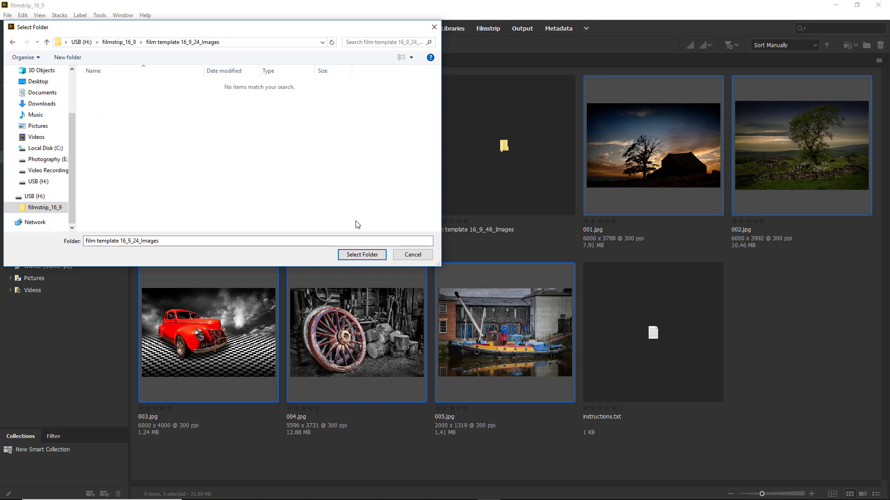
left_click(360, 258)
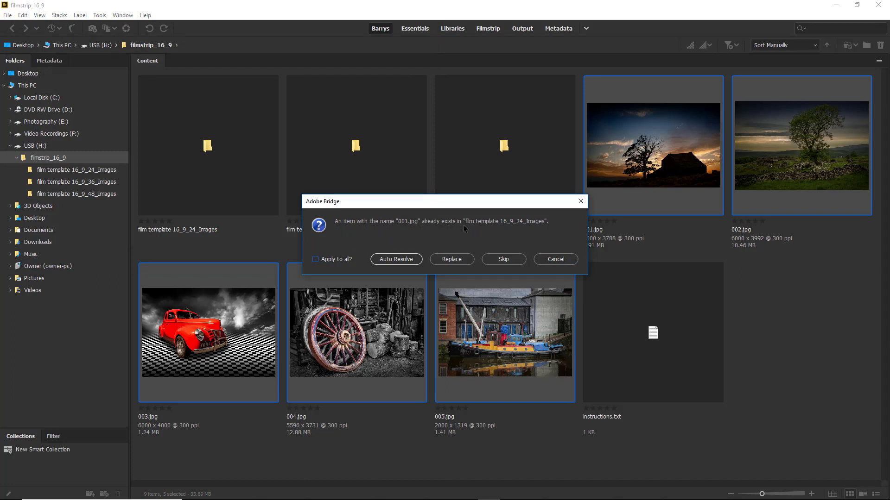
left_click(315, 262)
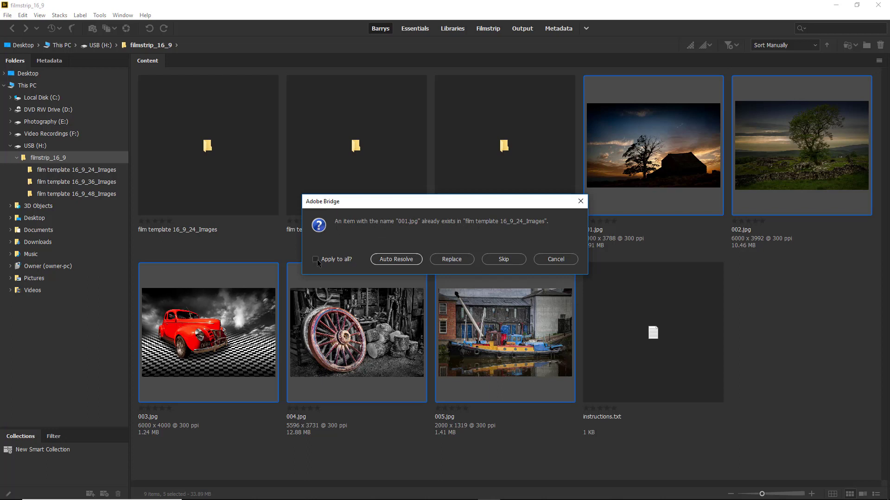
left_click(450, 260)
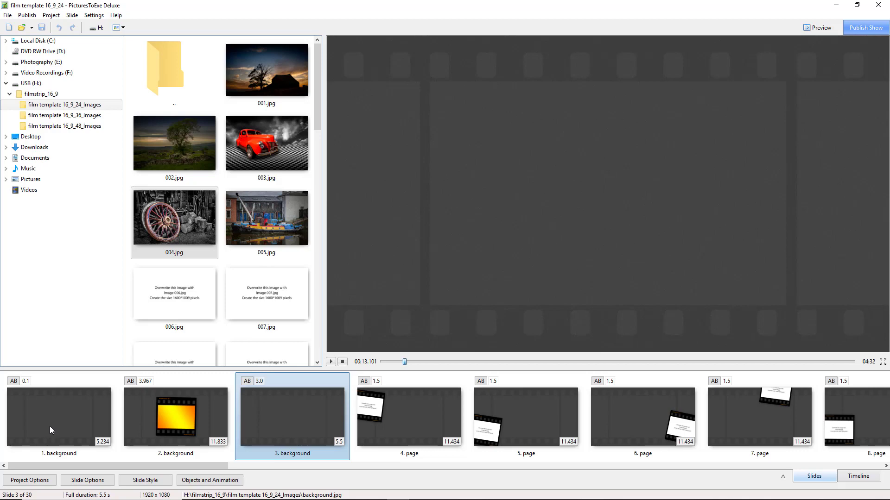
- Select slide 2, the Kodakchrome 25 film frame, and open its Objects and Animation editor
left_click(172, 417)
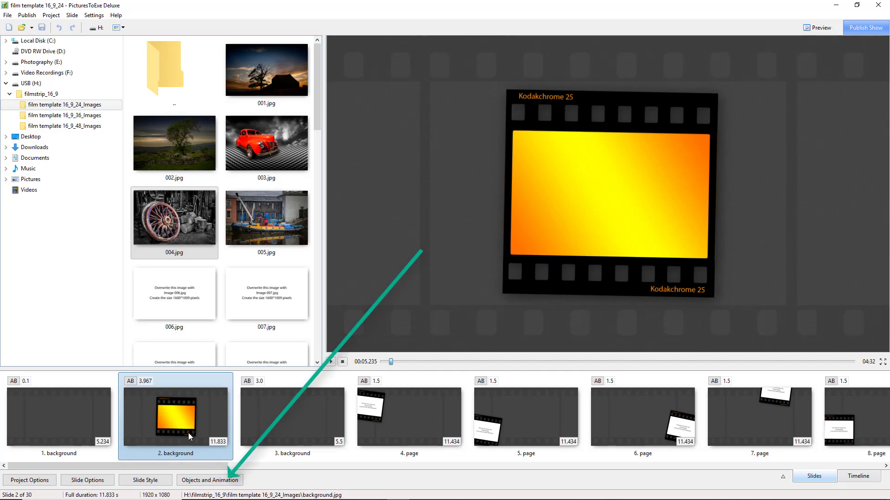
left_click(210, 481)
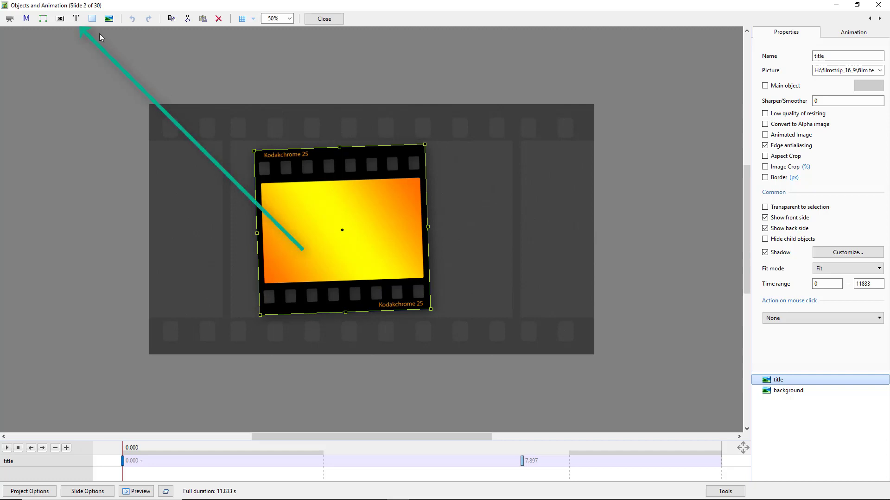
- Add a text object reading 'Title' in dark grey 2C2B2B to slide 2
left_click(76, 19)
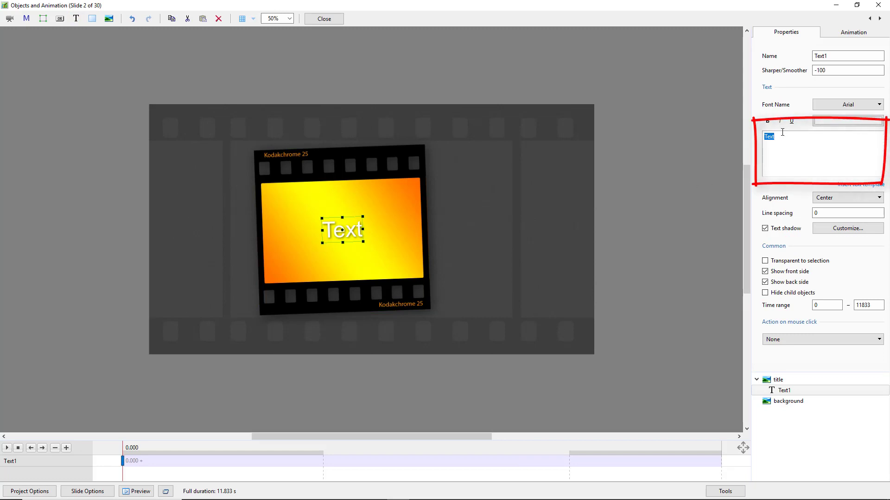
type("Title")
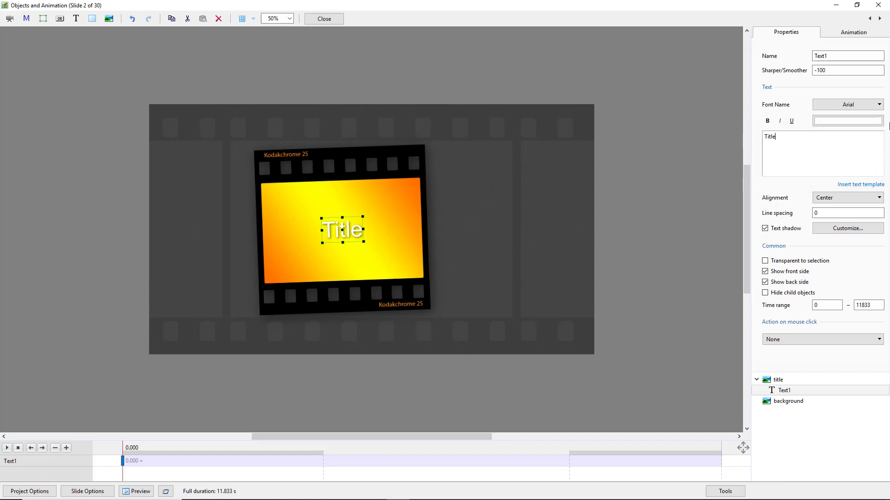
left_click(850, 122)
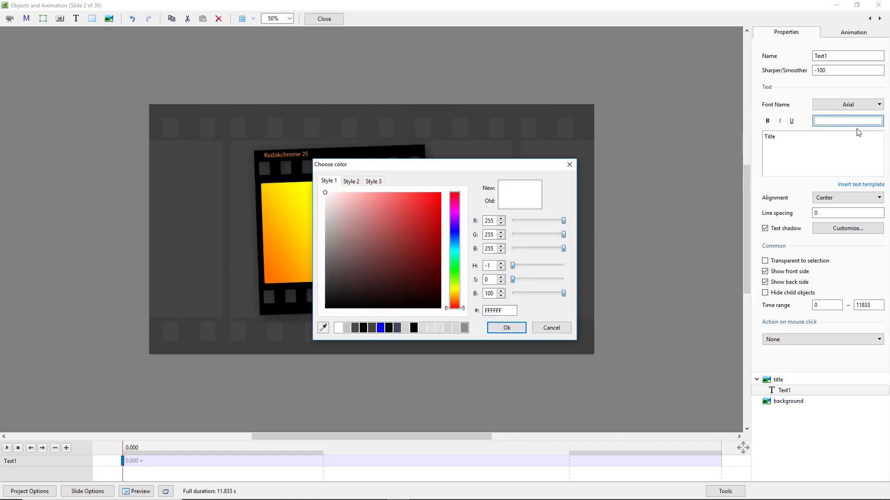
left_click(326, 289)
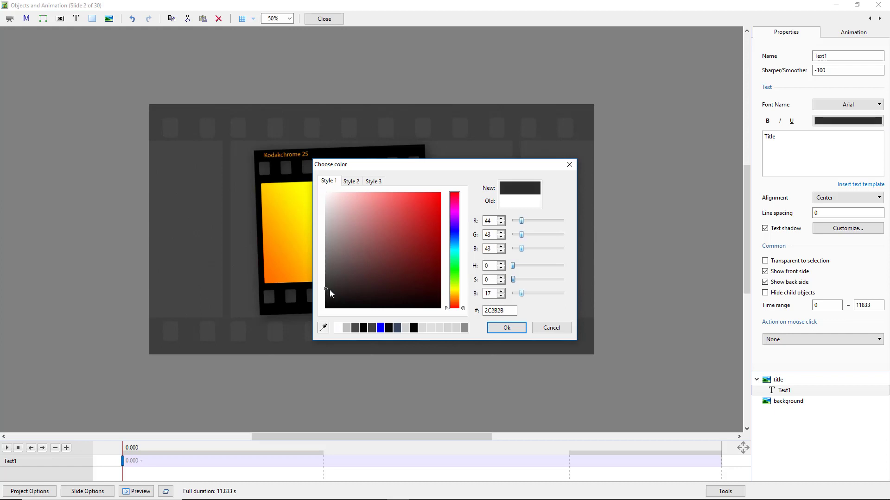
left_click(505, 333)
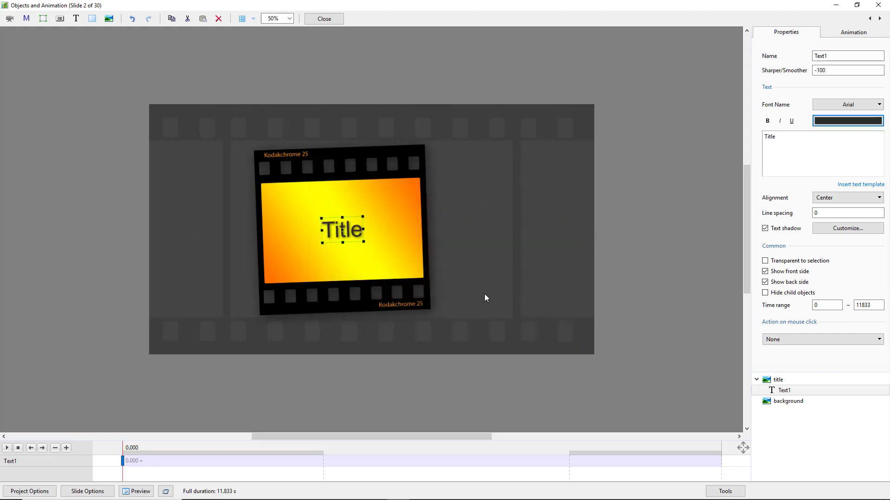
- Close the object editor and play the slideshow preview starting from slide 1
left_click(324, 19)
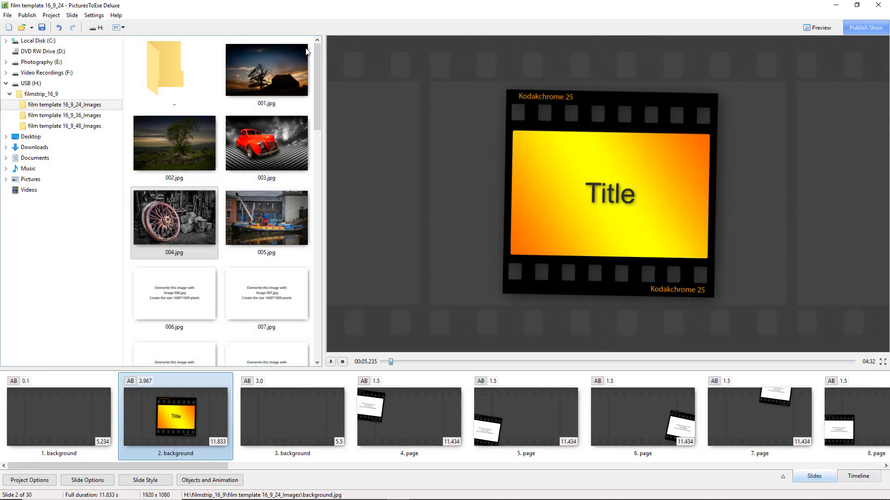
left_click(76, 412)
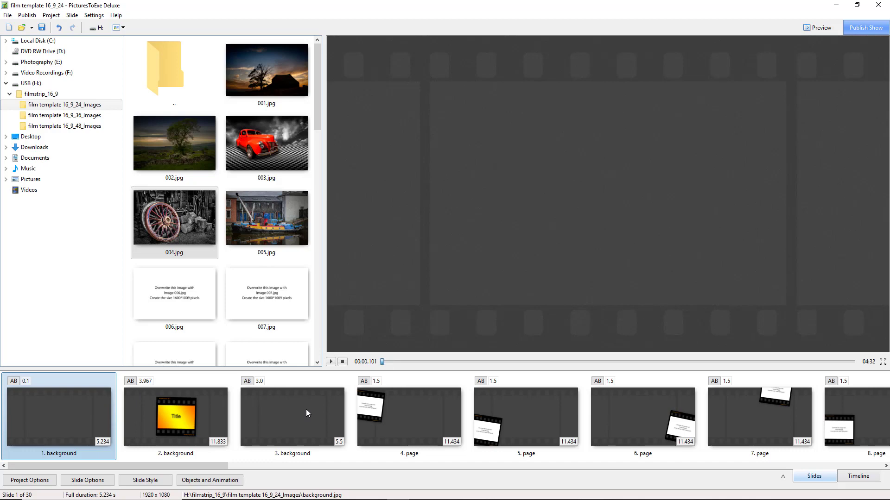
left_click(330, 362)
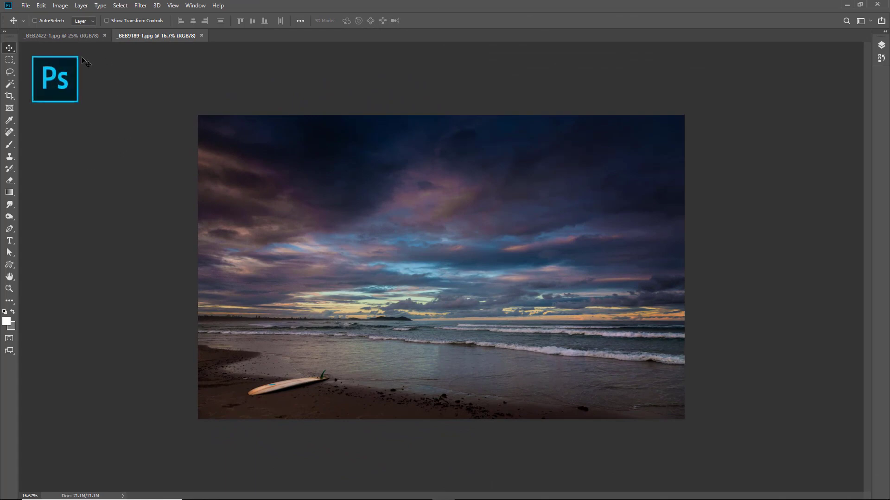
left_click(57, 35)
left_click(135, 36)
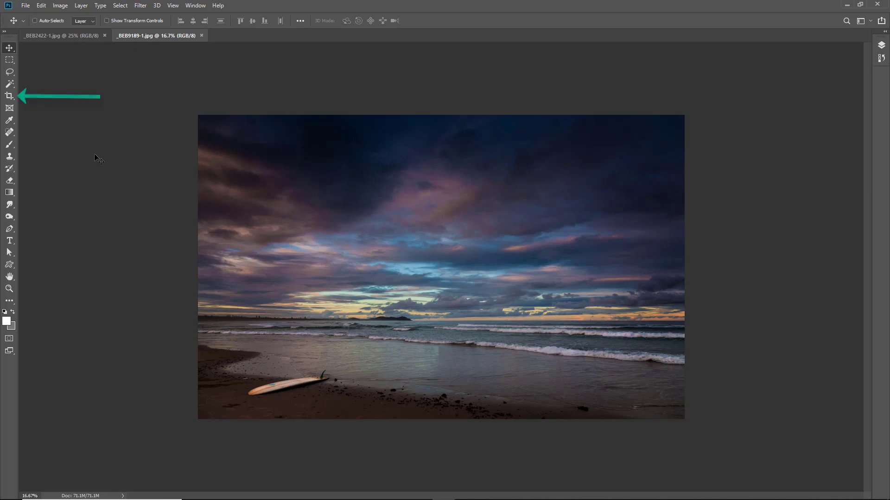
- Crop the beach sunset photo to 1600 x 1009 px with the W x H x Resolution crop preset
left_click(9, 97)
left_click(9, 97)
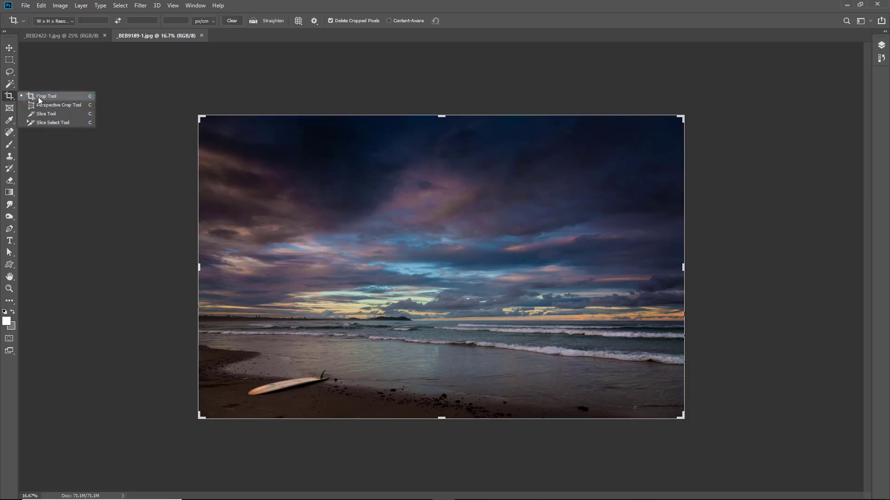
left_click(35, 95)
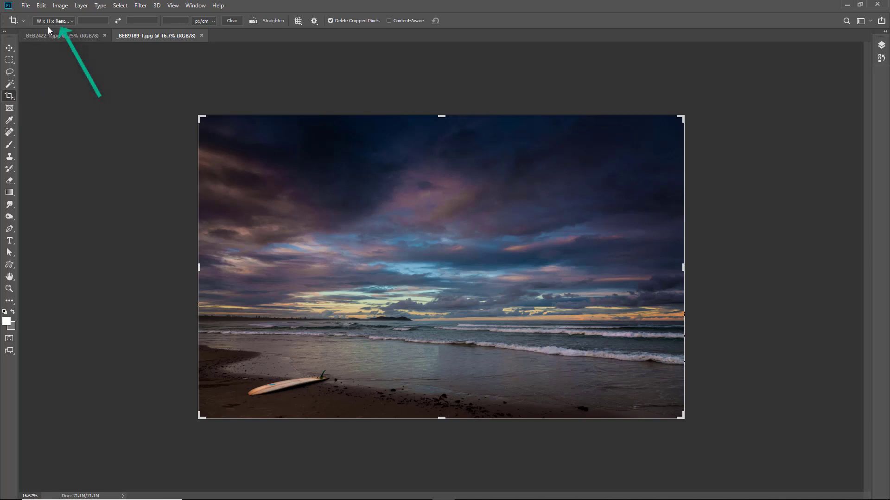
left_click(70, 24)
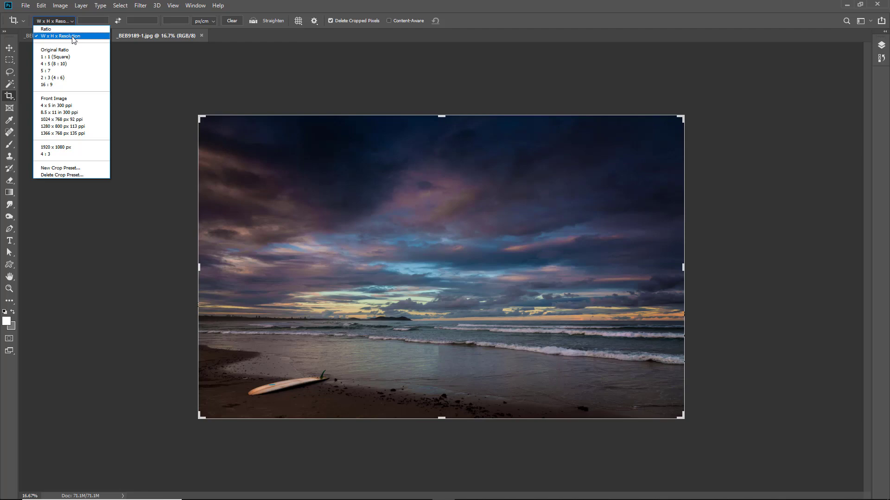
left_click(75, 37)
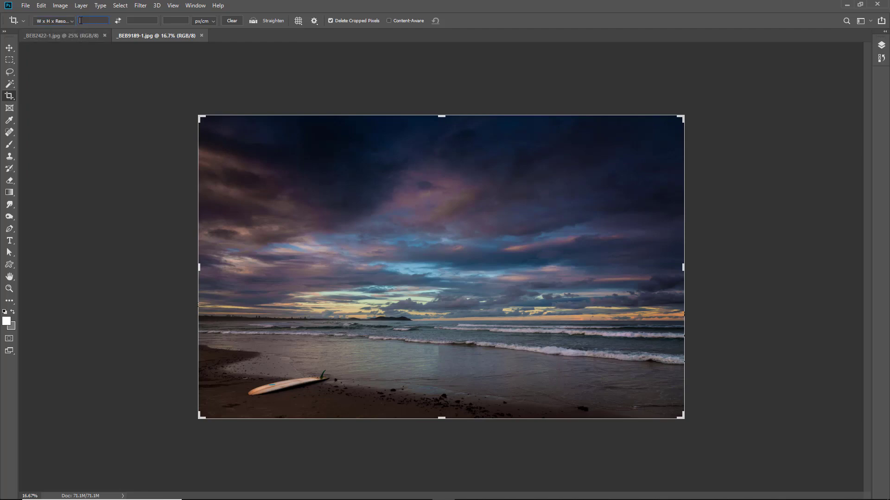
type("1")
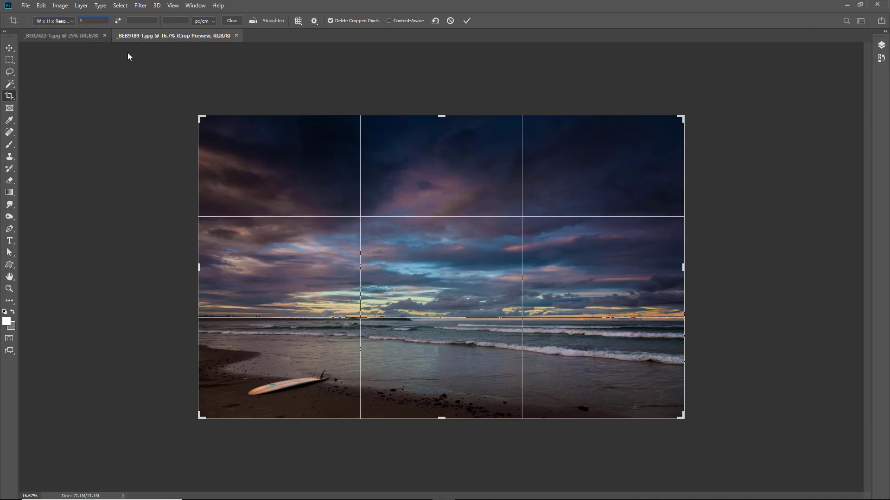
type("600")
type("px")
type("1009")
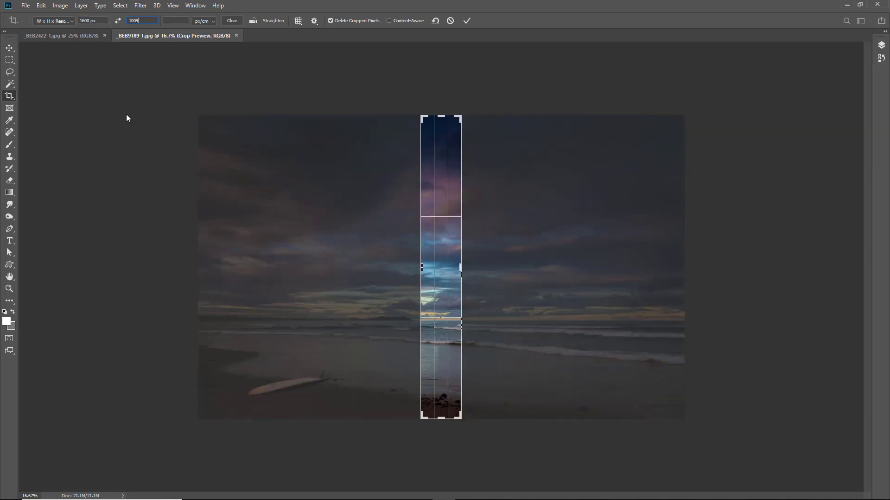
type("px")
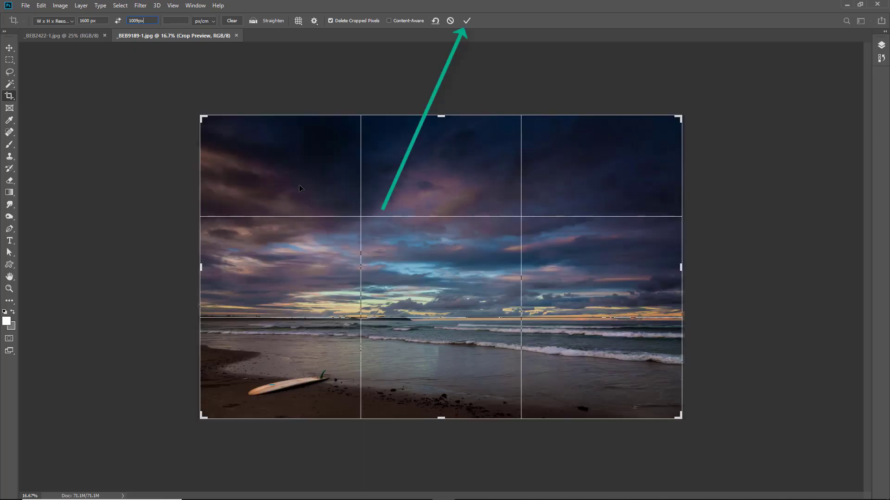
left_click(468, 22)
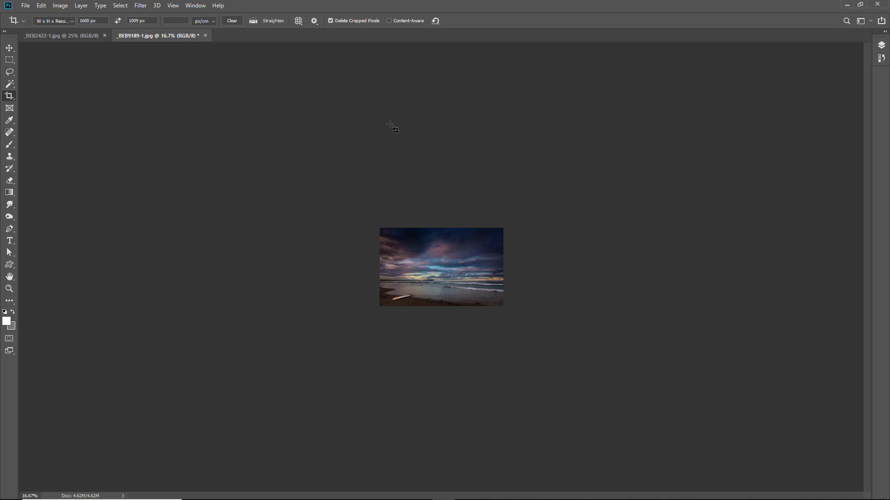
- Save the cropped beach photo over 006.jpg in the film template 16_9_24_Images folder
left_click(25, 5)
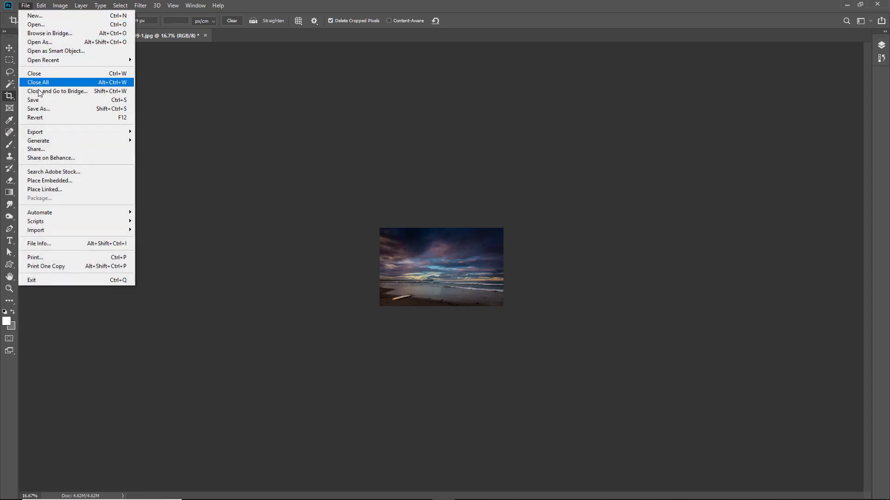
left_click(39, 109)
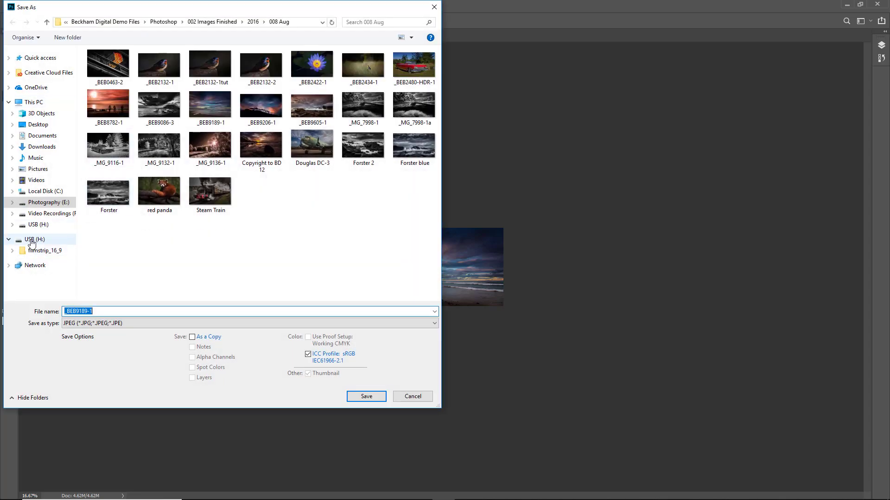
left_click(38, 253)
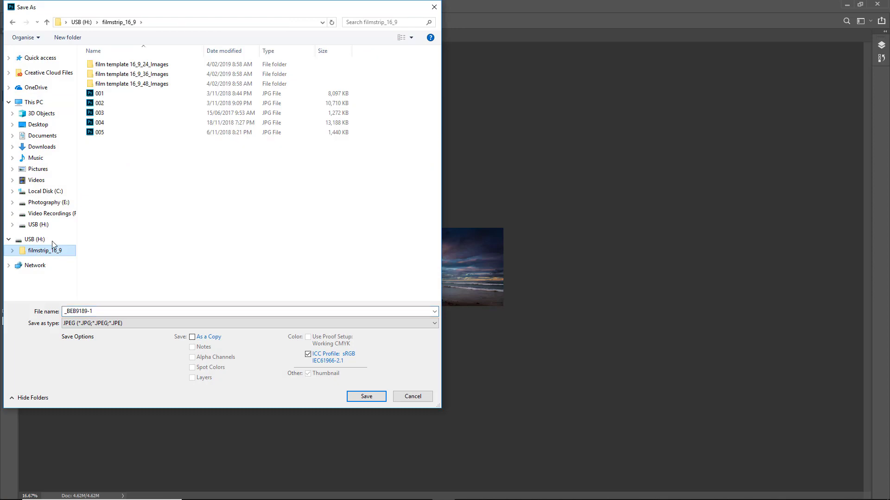
double_click(155, 66)
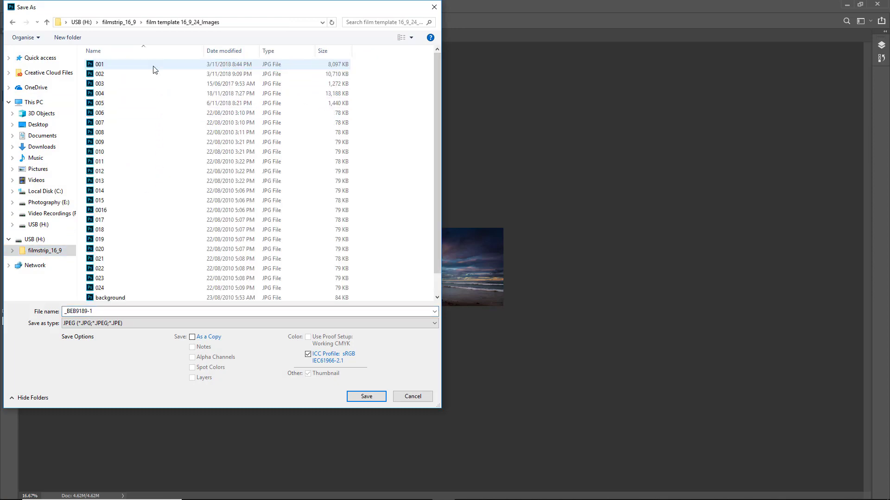
left_click(105, 113)
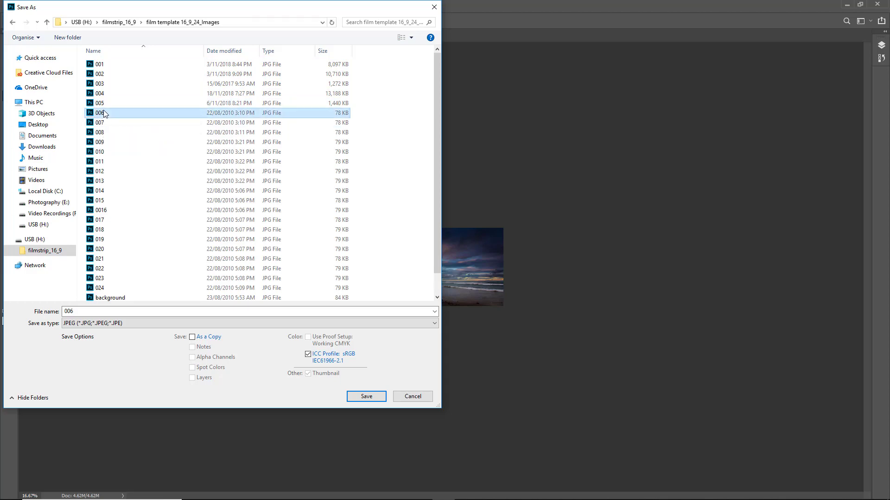
left_click(359, 397)
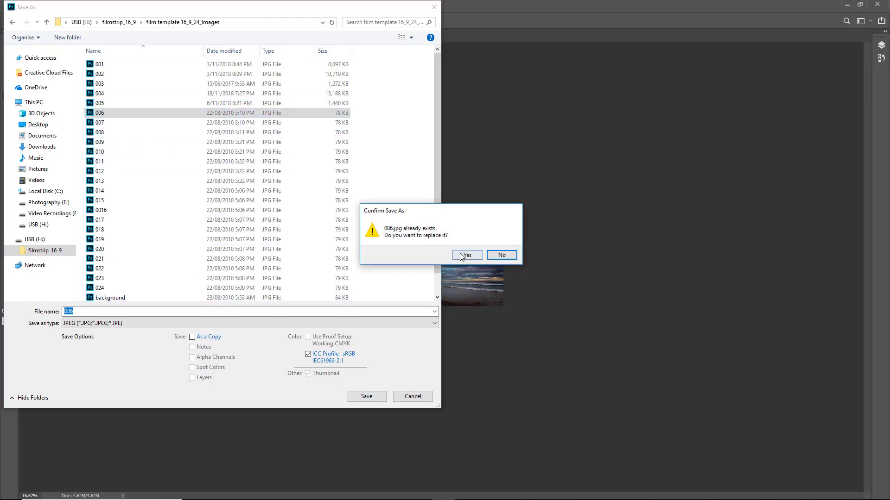
left_click(466, 255)
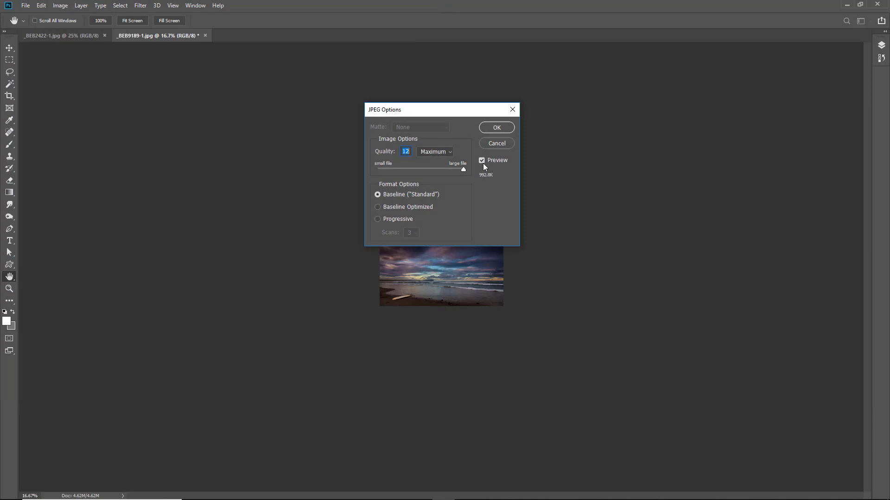
- Finish saving 006.jpg at quality 6, then crop the water lily photo to 1600 × 1009 px
type("6")
left_click(492, 132)
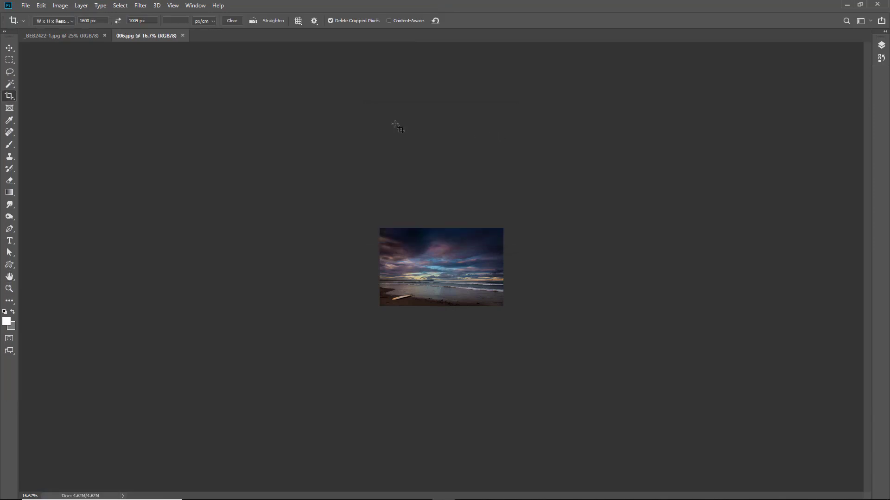
left_click(86, 36)
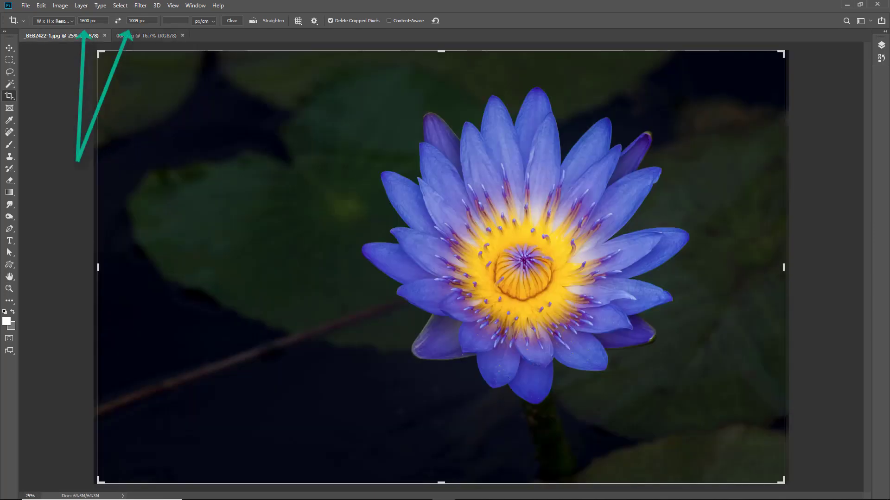
left_click(342, 196)
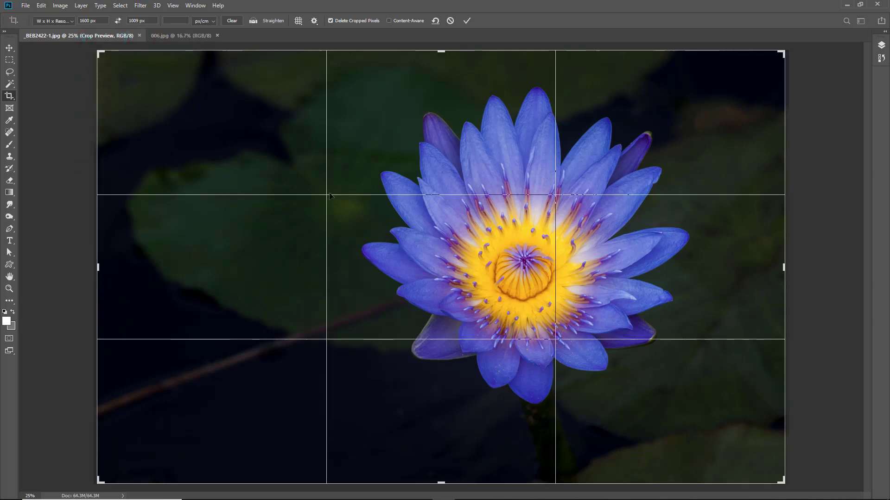
key("Return")
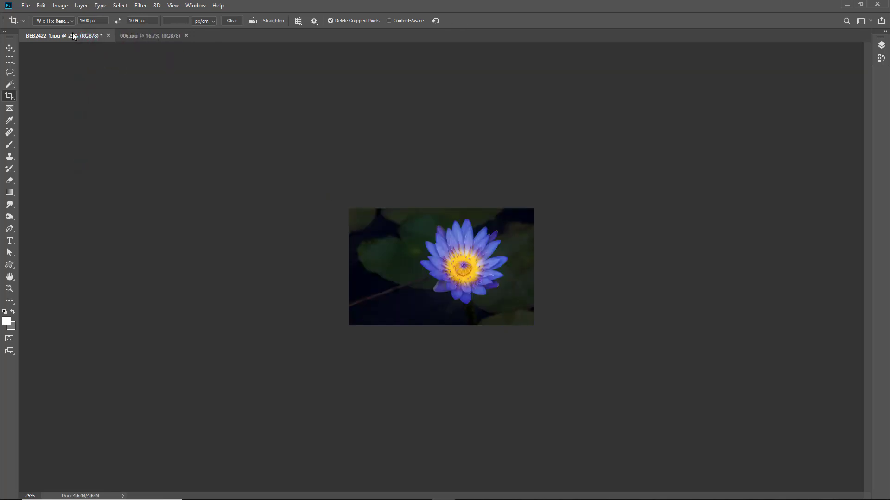
- Save the water lily photo over 007.jpg in 16_9_24_Images at JPEG quality 6
left_click(25, 5)
left_click(33, 110)
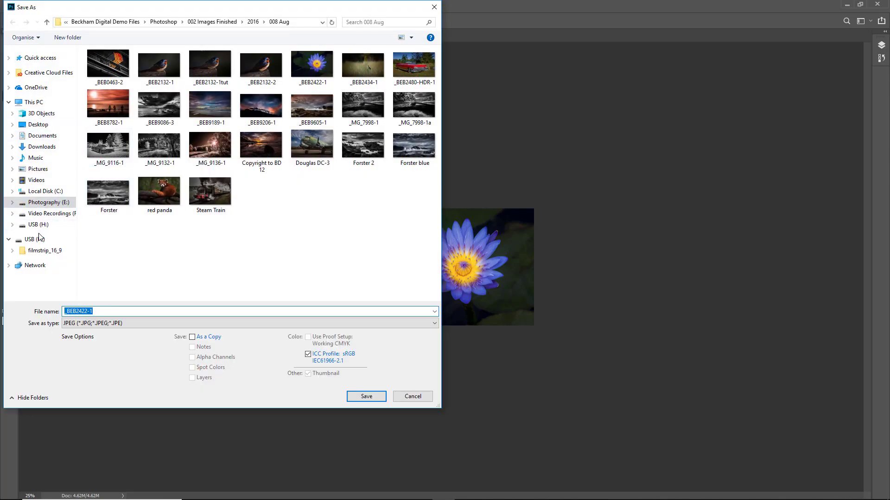
left_click(37, 251)
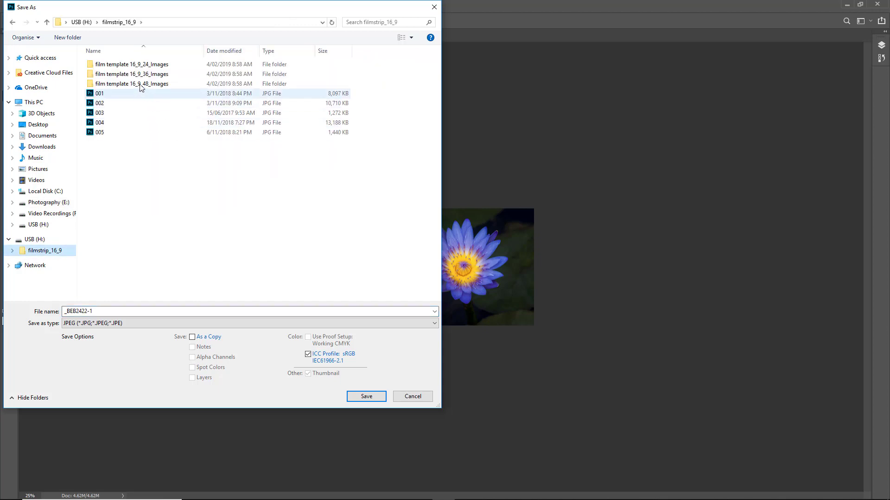
double_click(125, 68)
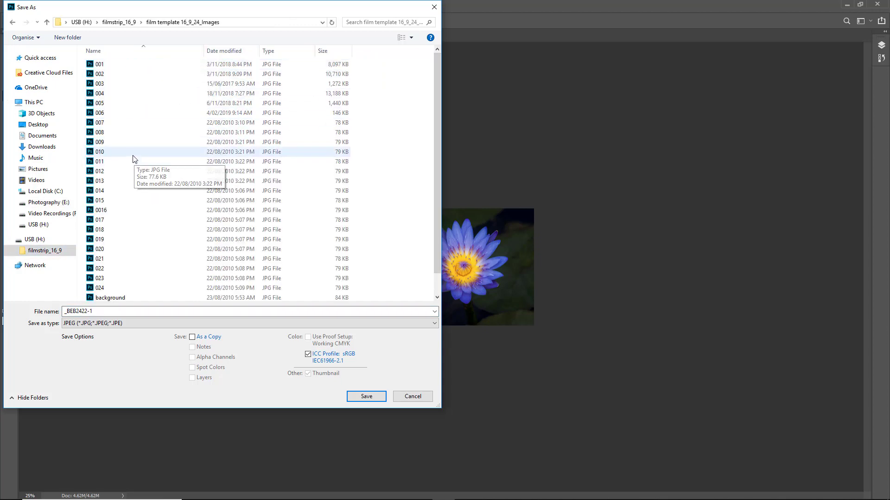
left_click(130, 123)
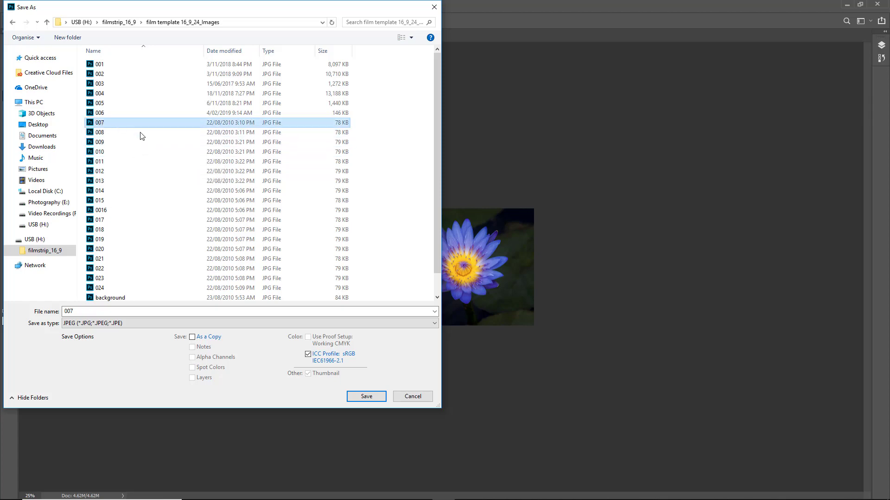
left_click(366, 397)
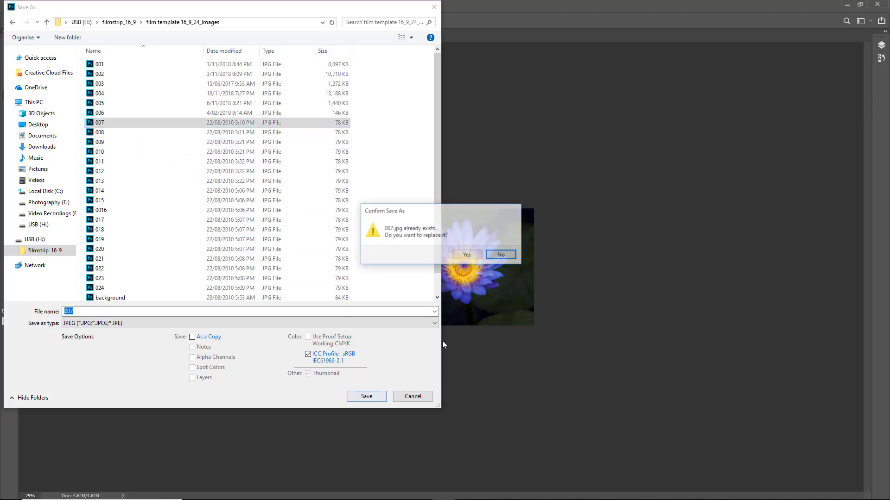
left_click(470, 255)
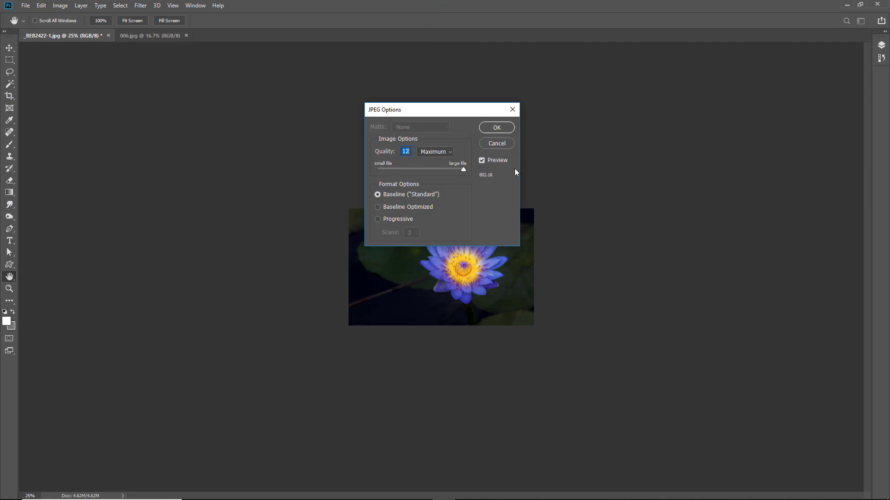
type("6")
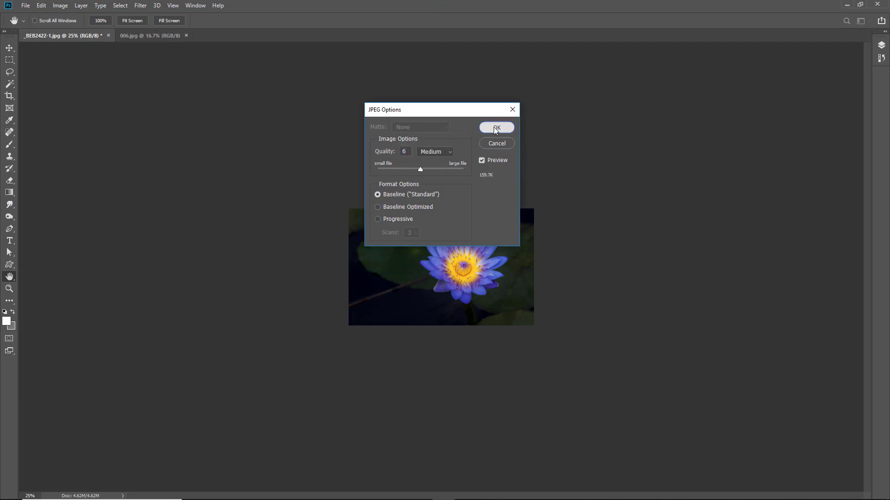
left_click(496, 128)
key("c")
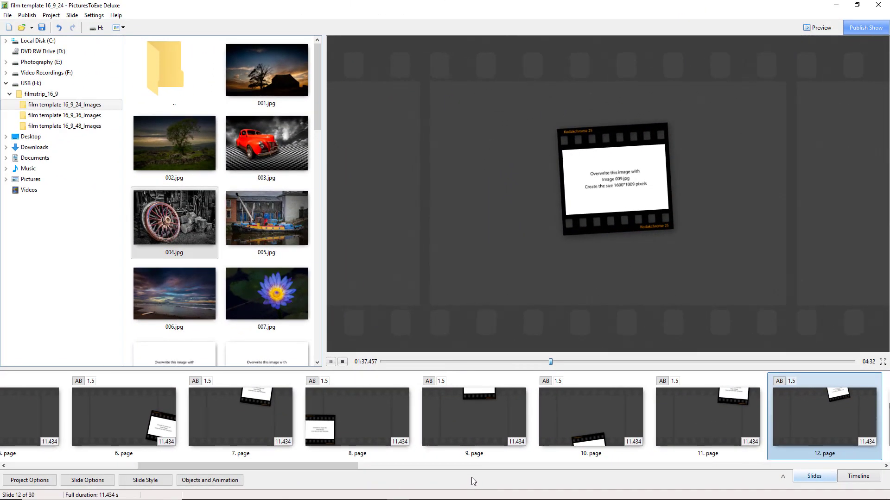
- Select slides 9 and 8, then preview the show from the boat photo on slide 8
left_click(490, 411)
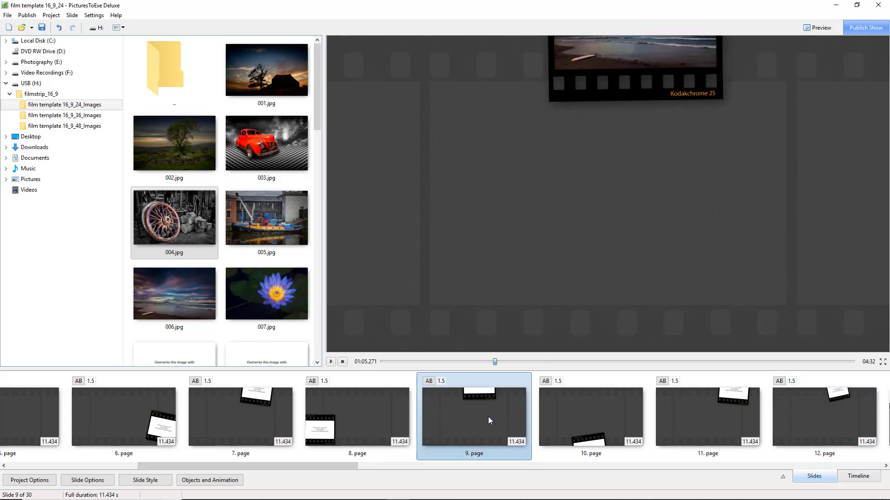
left_click(375, 410)
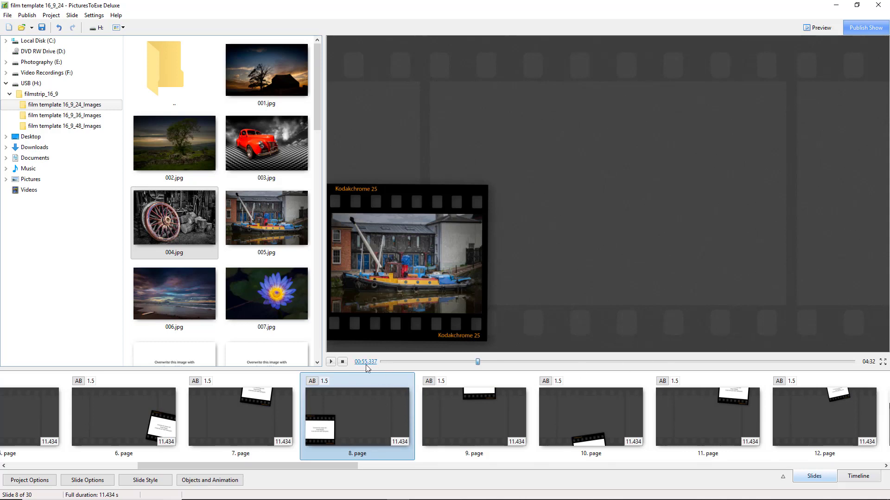
left_click(332, 362)
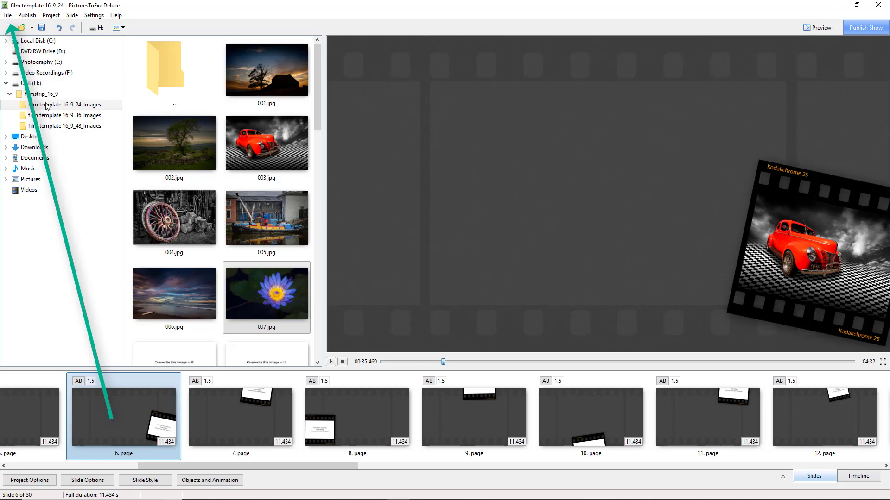
- Save the slideshow project under the new name 'My slide show'
left_click(7, 15)
left_click(24, 60)
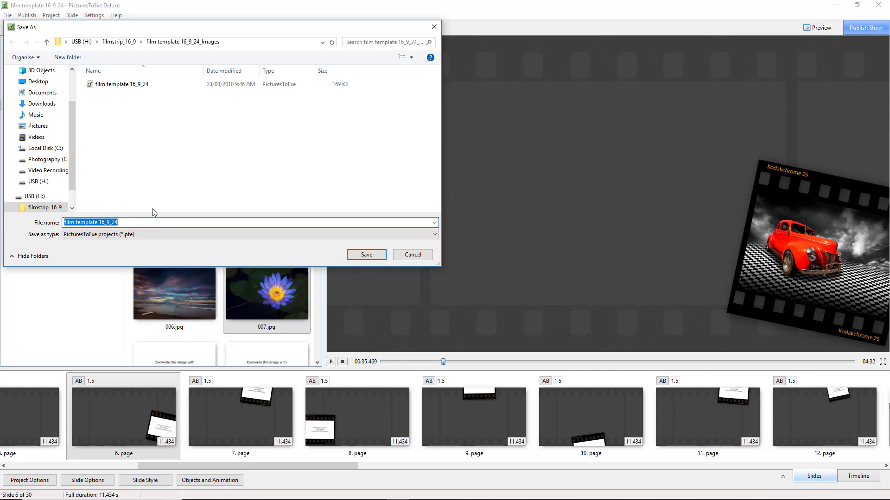
type("My ")
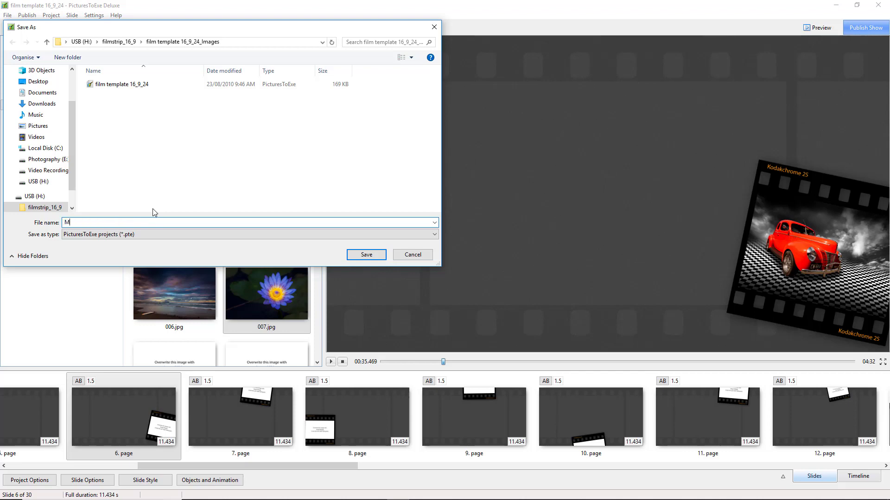
type("slide show")
left_click(366, 255)
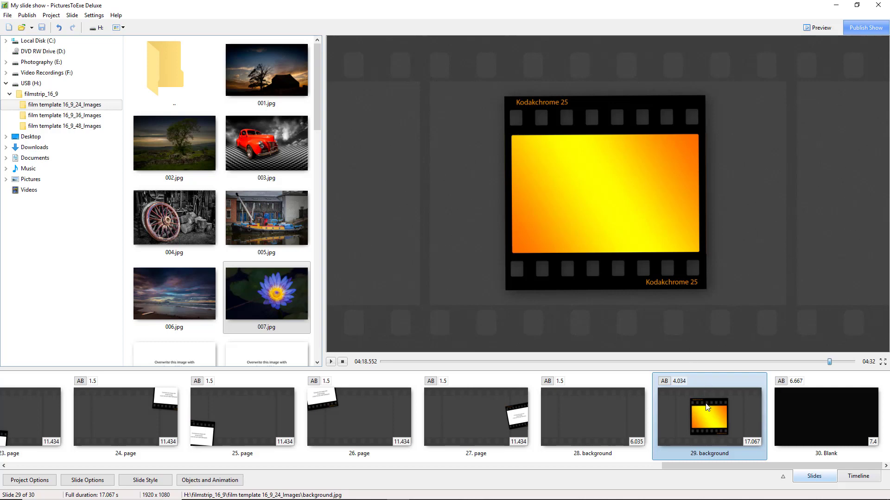
- Add a text object to slide 29's end credits frame in the object editor
left_click(209, 485)
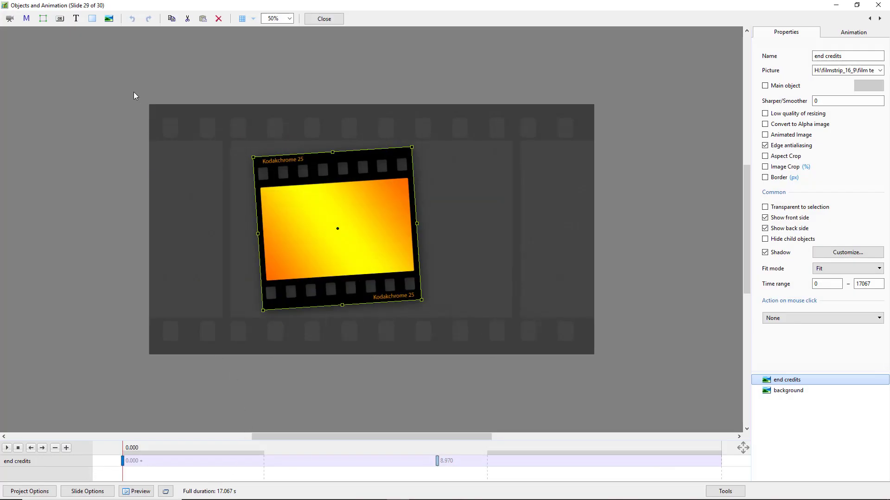
left_click(76, 19)
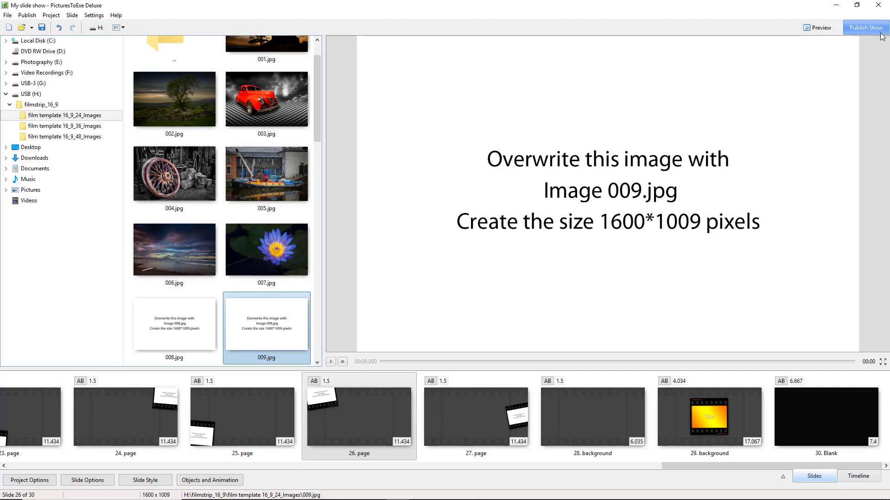
- Set the HD video export frame rate to 60p
left_click(865, 28)
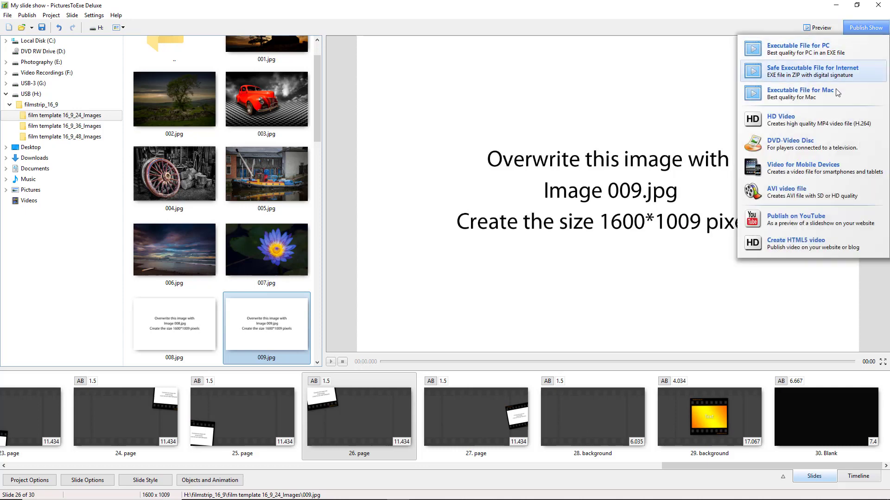
left_click(784, 119)
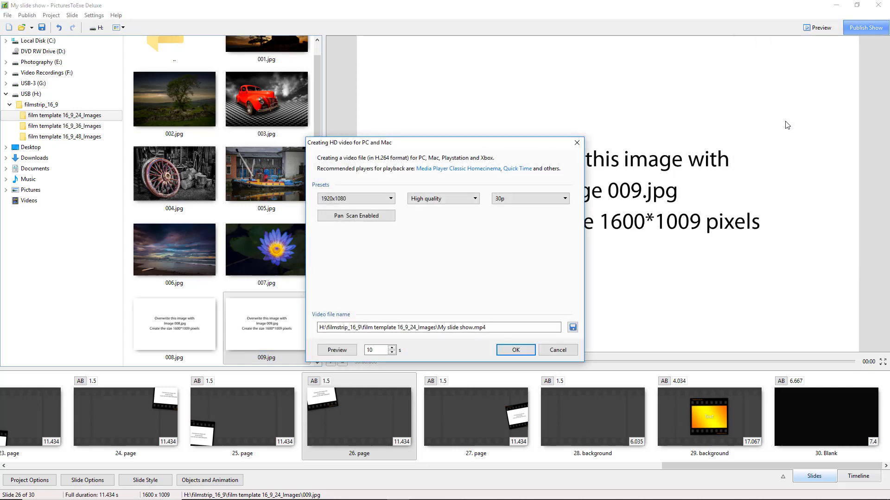
left_click(566, 199)
left_click(559, 251)
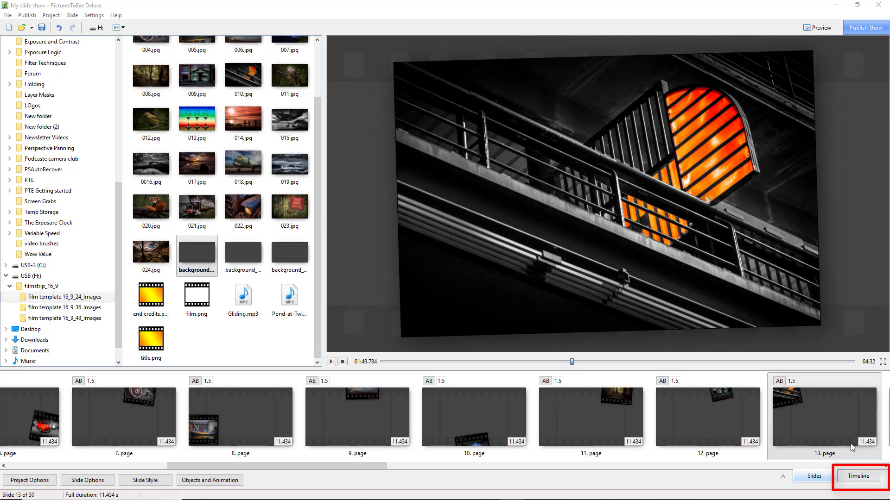
- Show the slide timeline and scroll it to the end of the show
left_click(858, 480)
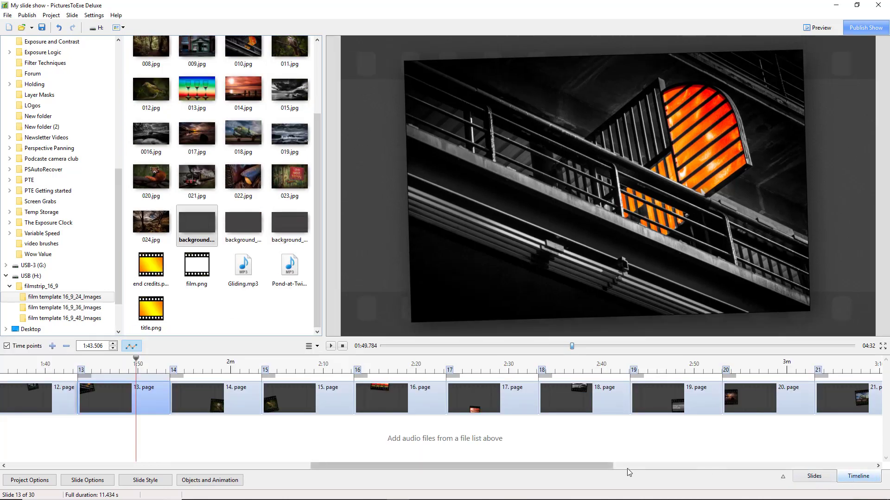
left_click_drag(582, 467, 862, 476)
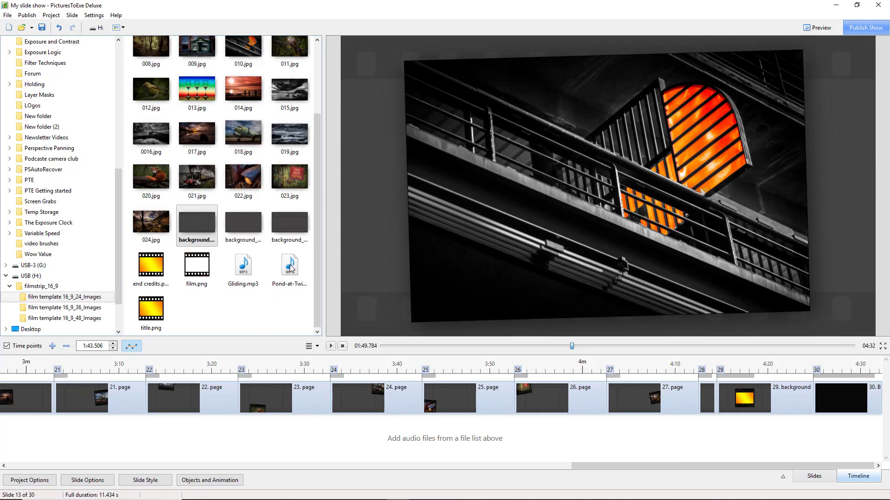
- Place Pond-at-Twilight.mp3 on the audio track from 2:21.950 and play from slide 29 to check
left_click_drag(291, 265, 285, 440)
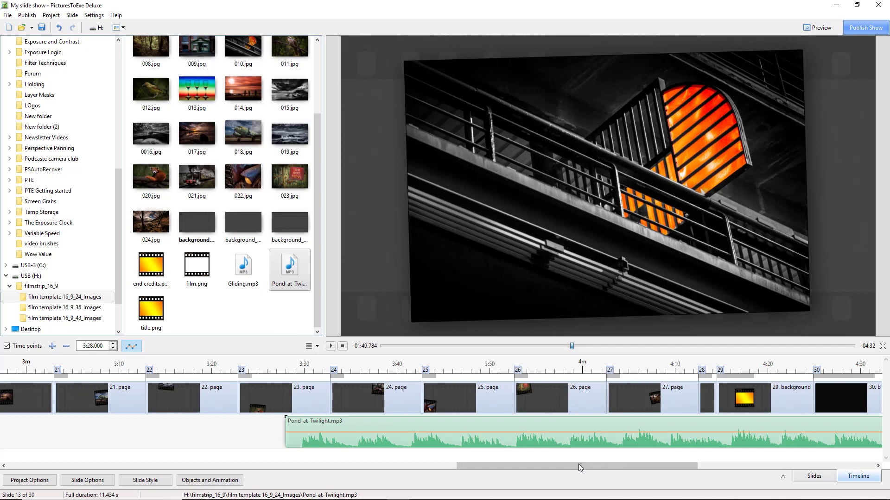
left_click_drag(578, 464, 667, 467)
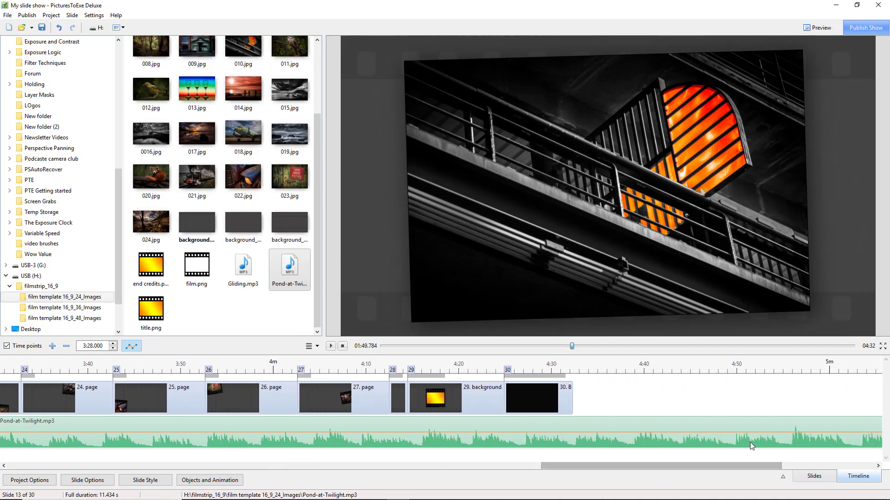
left_click_drag(726, 442, 171, 424)
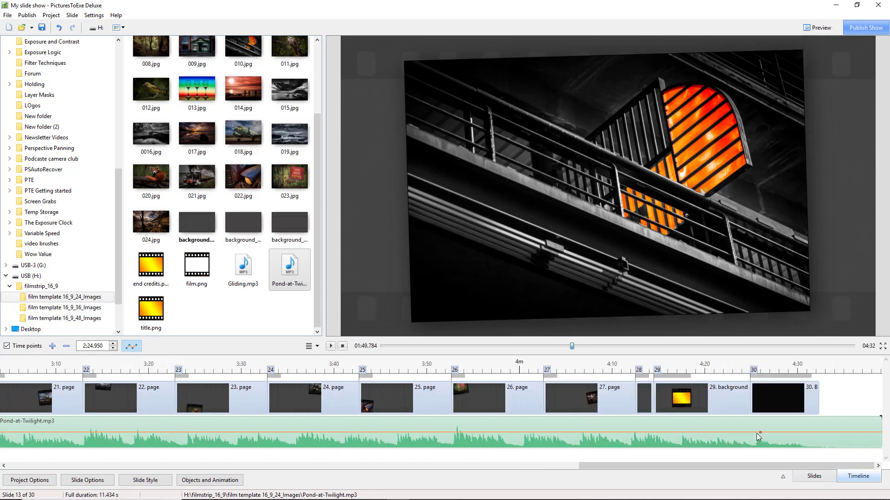
left_click_drag(756, 436, 739, 445)
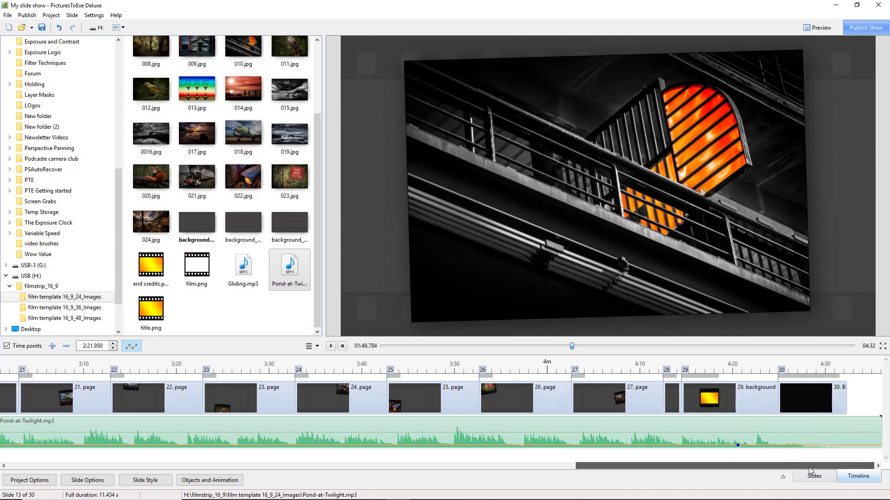
left_click(732, 360)
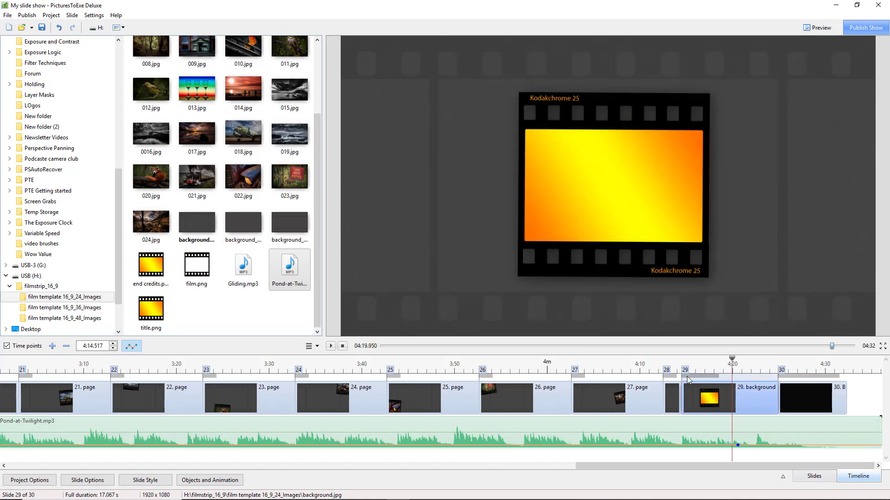
left_click(331, 346)
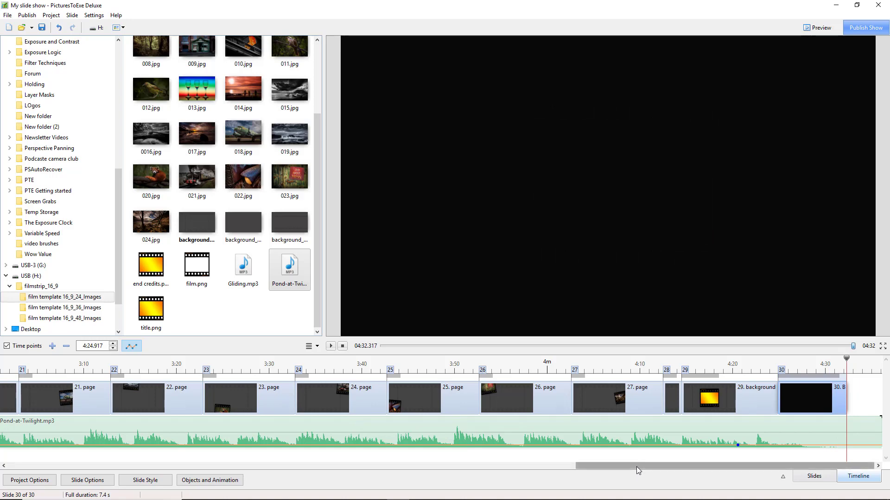
- Add Gliding.mp3 at the soundtrack start, crossfade it into Pond-at-Twilight, and dip its volume to 27%
left_click_drag(636, 467, 51, 460)
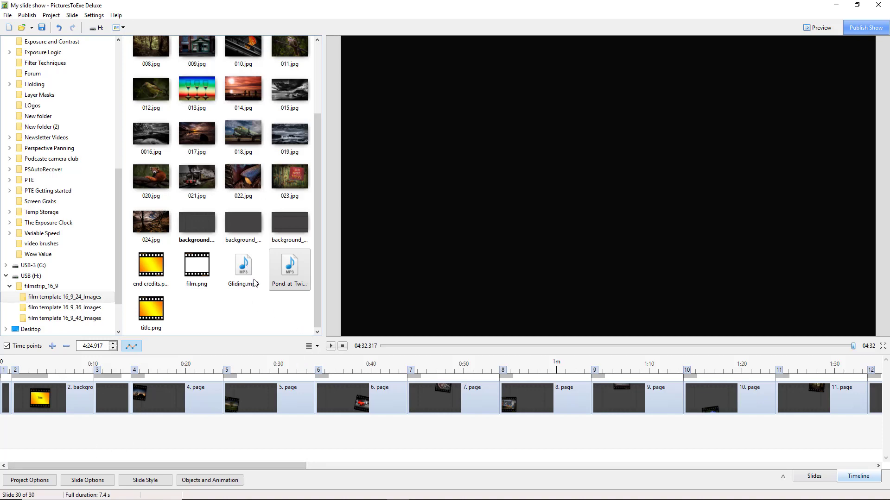
left_click_drag(243, 266, 7, 433)
left_click_drag(204, 466, 475, 481)
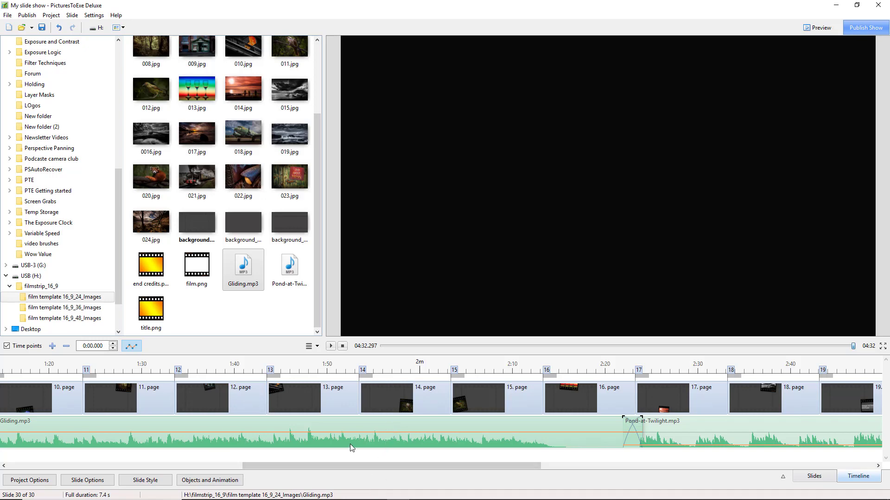
left_click_drag(351, 444, 432, 447)
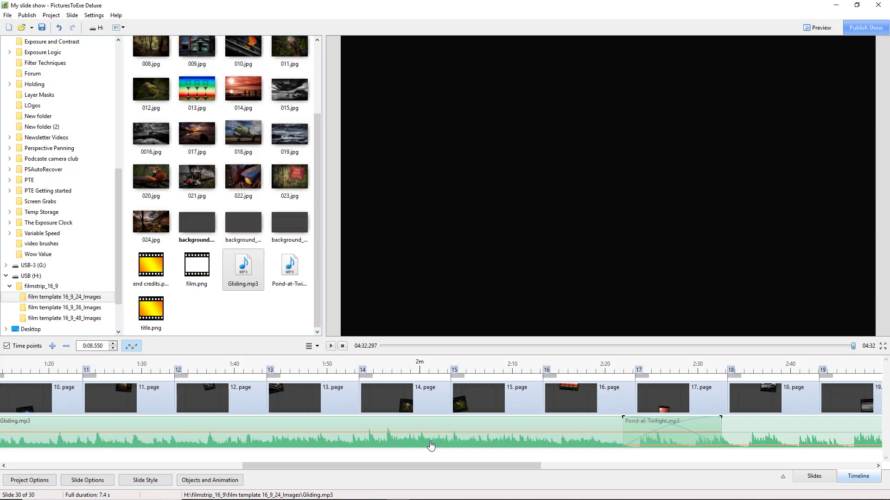
left_click_drag(513, 433, 513, 448)
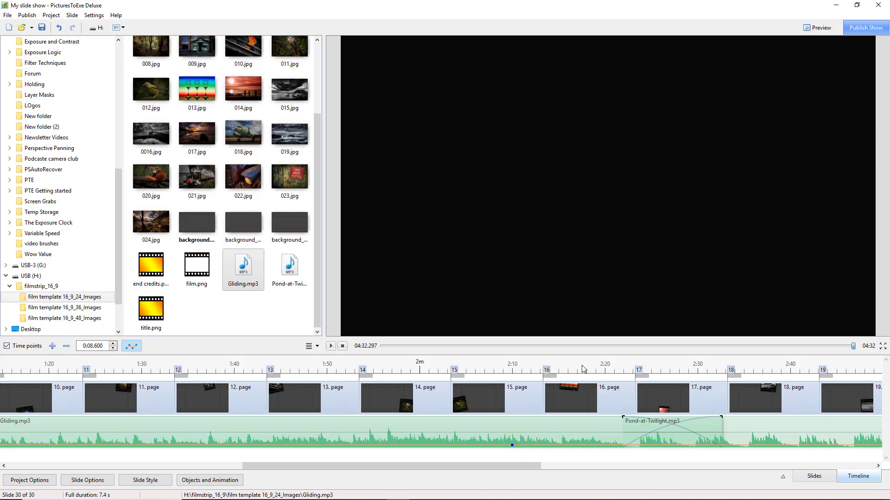
left_click(576, 366)
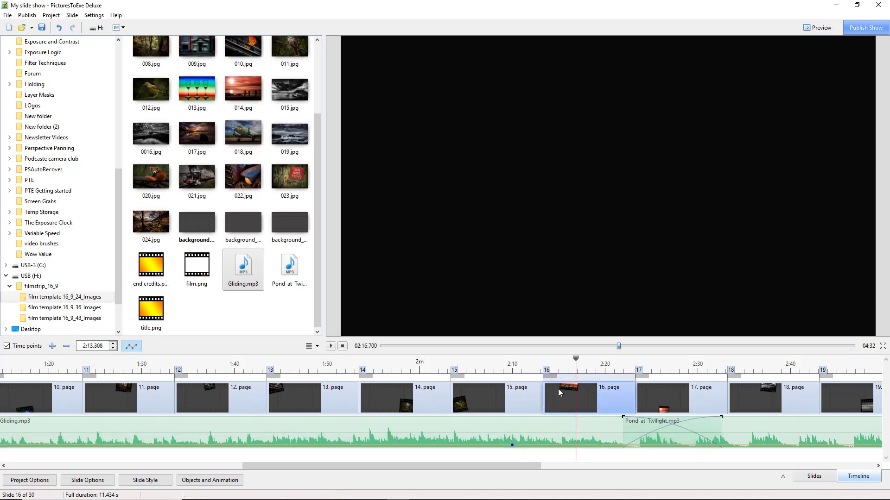
left_click(332, 347)
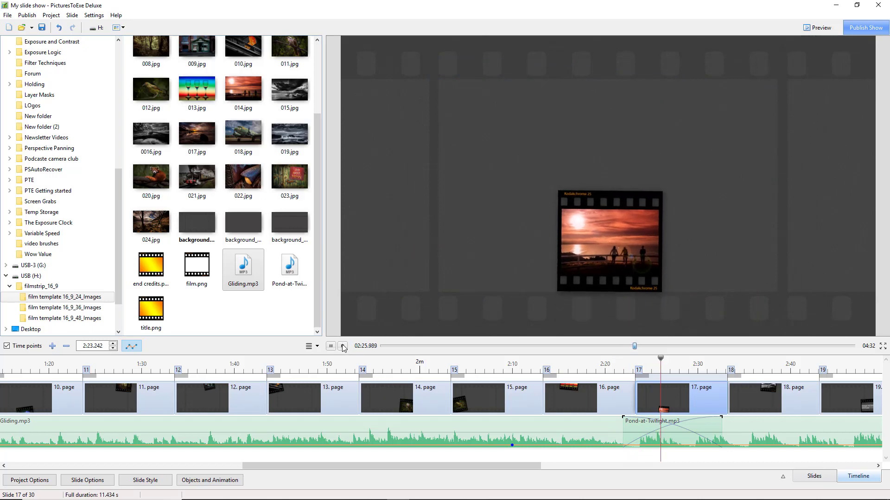
left_click(580, 398)
left_click_drag(406, 464, 133, 472)
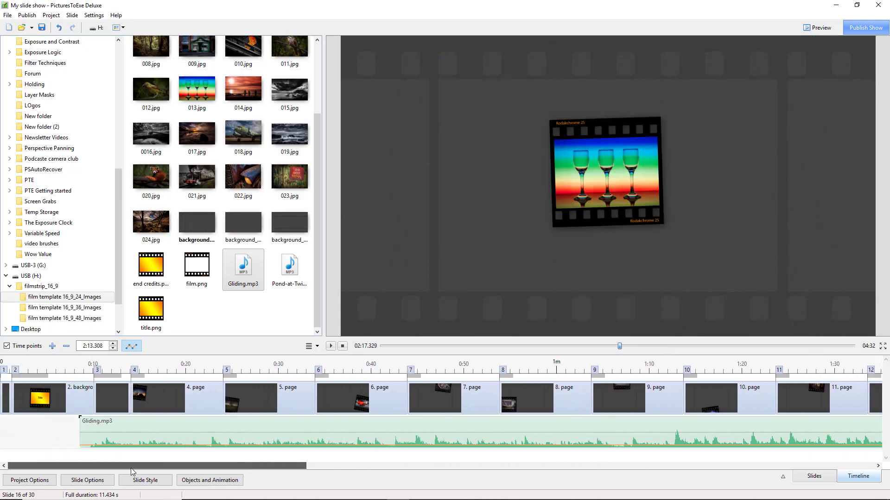
left_click(59, 364)
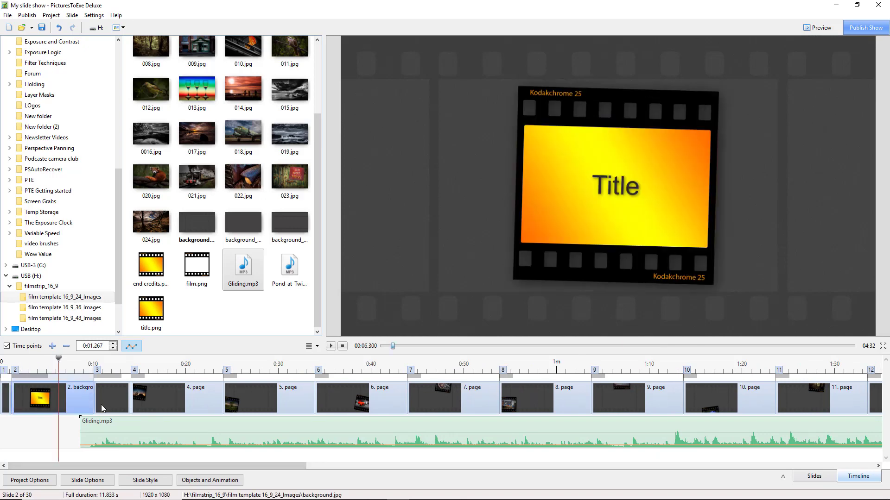
key("space")
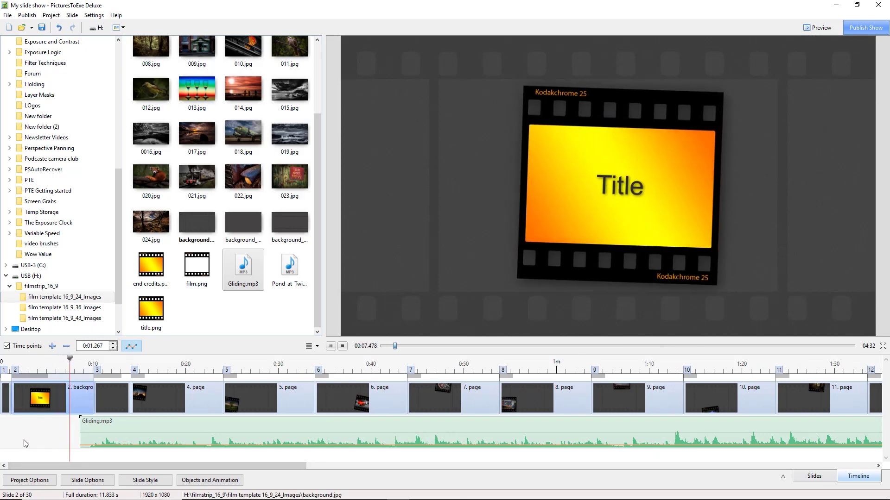